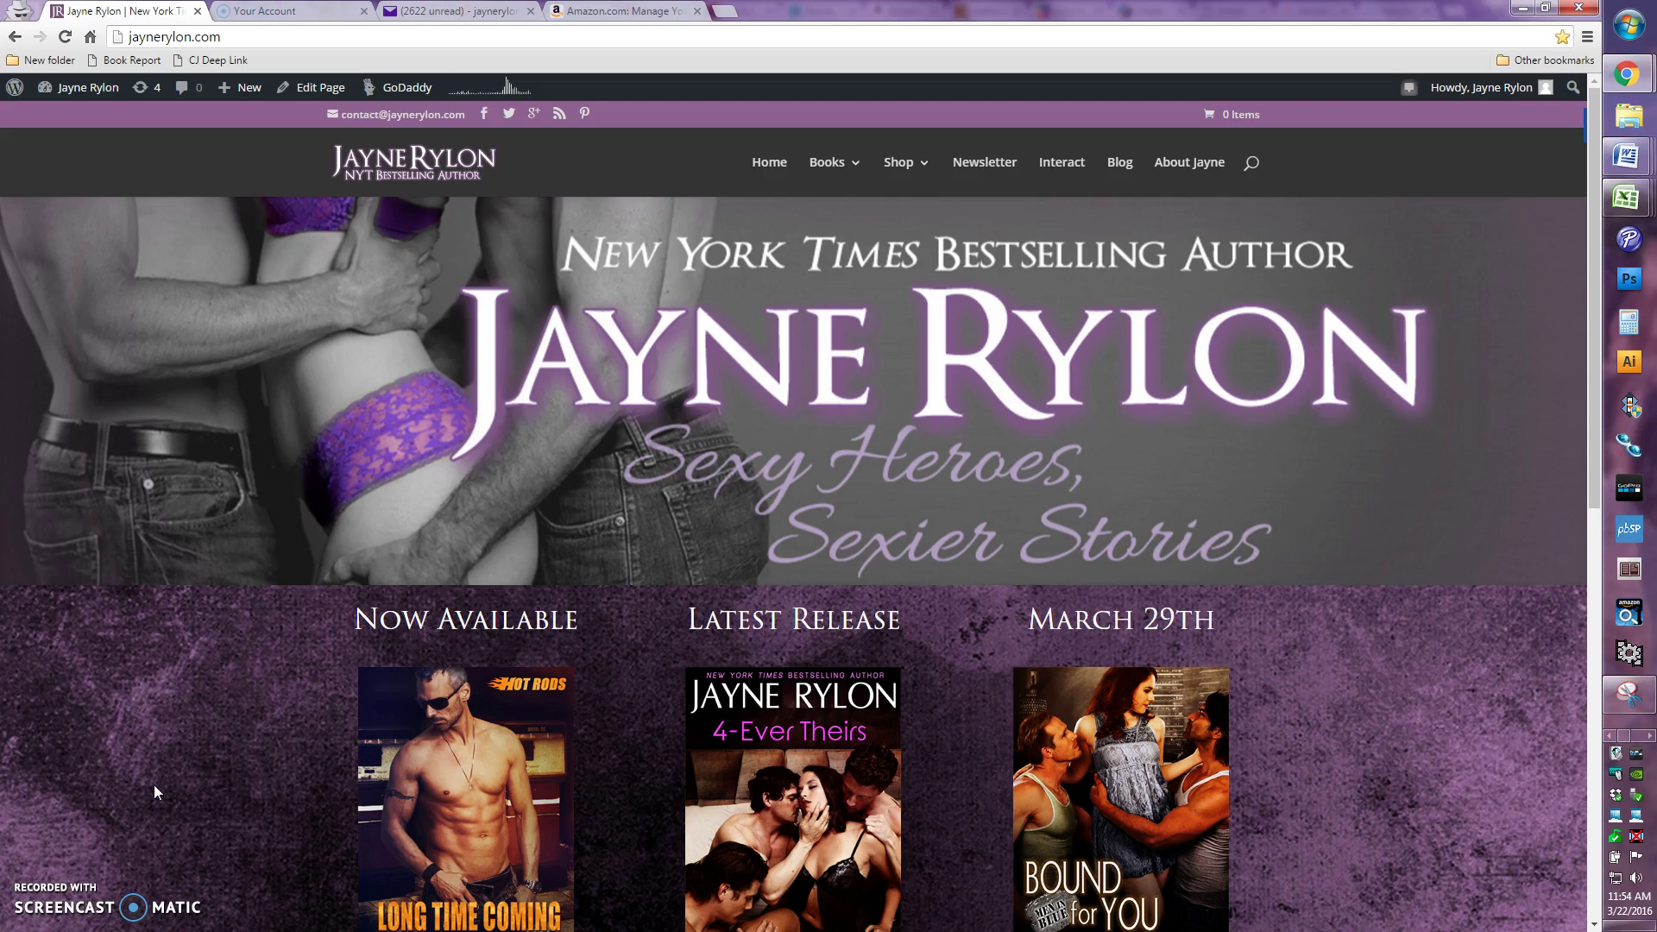
- Switch to the Amazon tab and view the list of registered Kindle devices
click(618, 12)
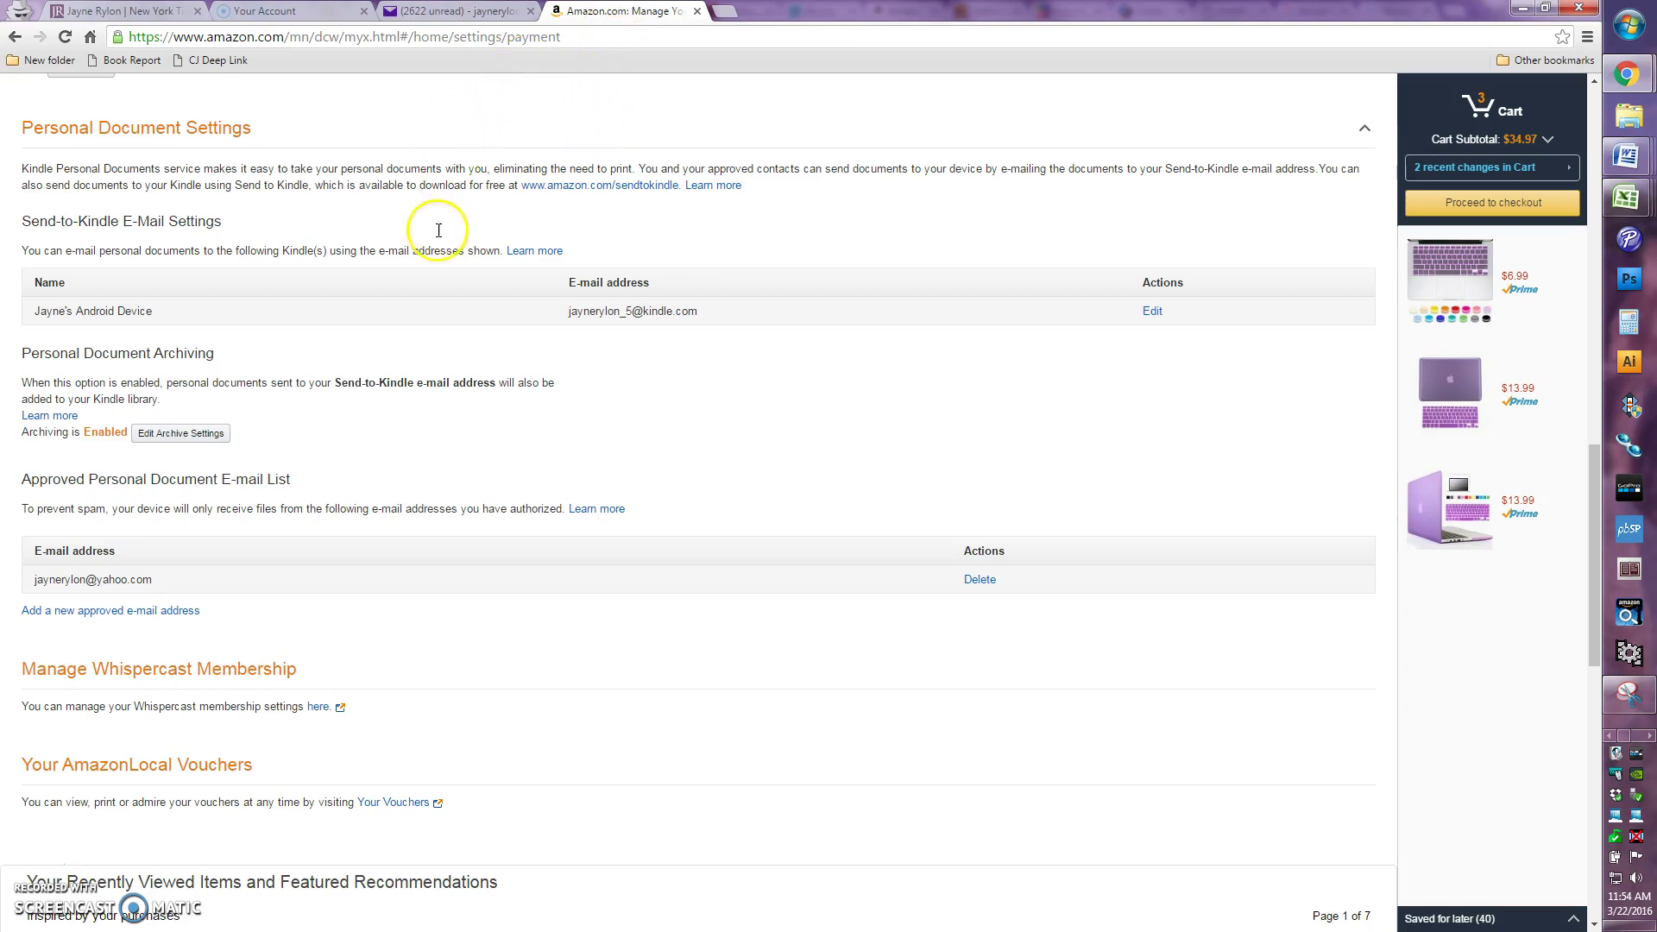
scroll(435, 241, up, 15)
scroll(436, 250, up, 2)
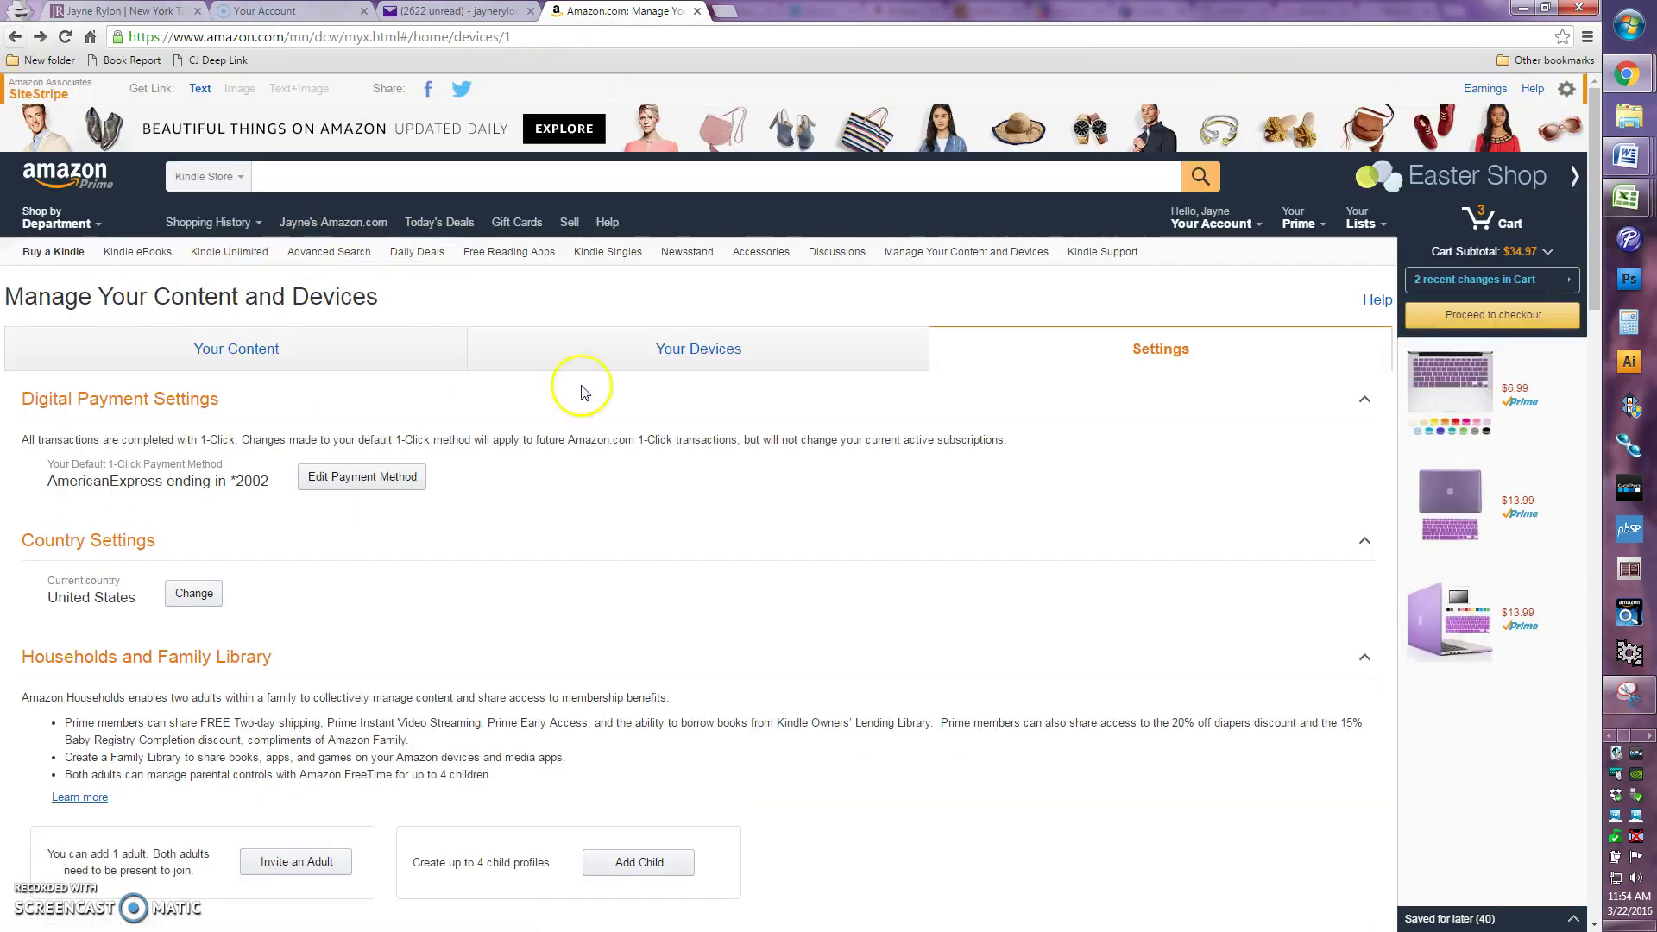
click(604, 353)
mouse_move(1217, 220)
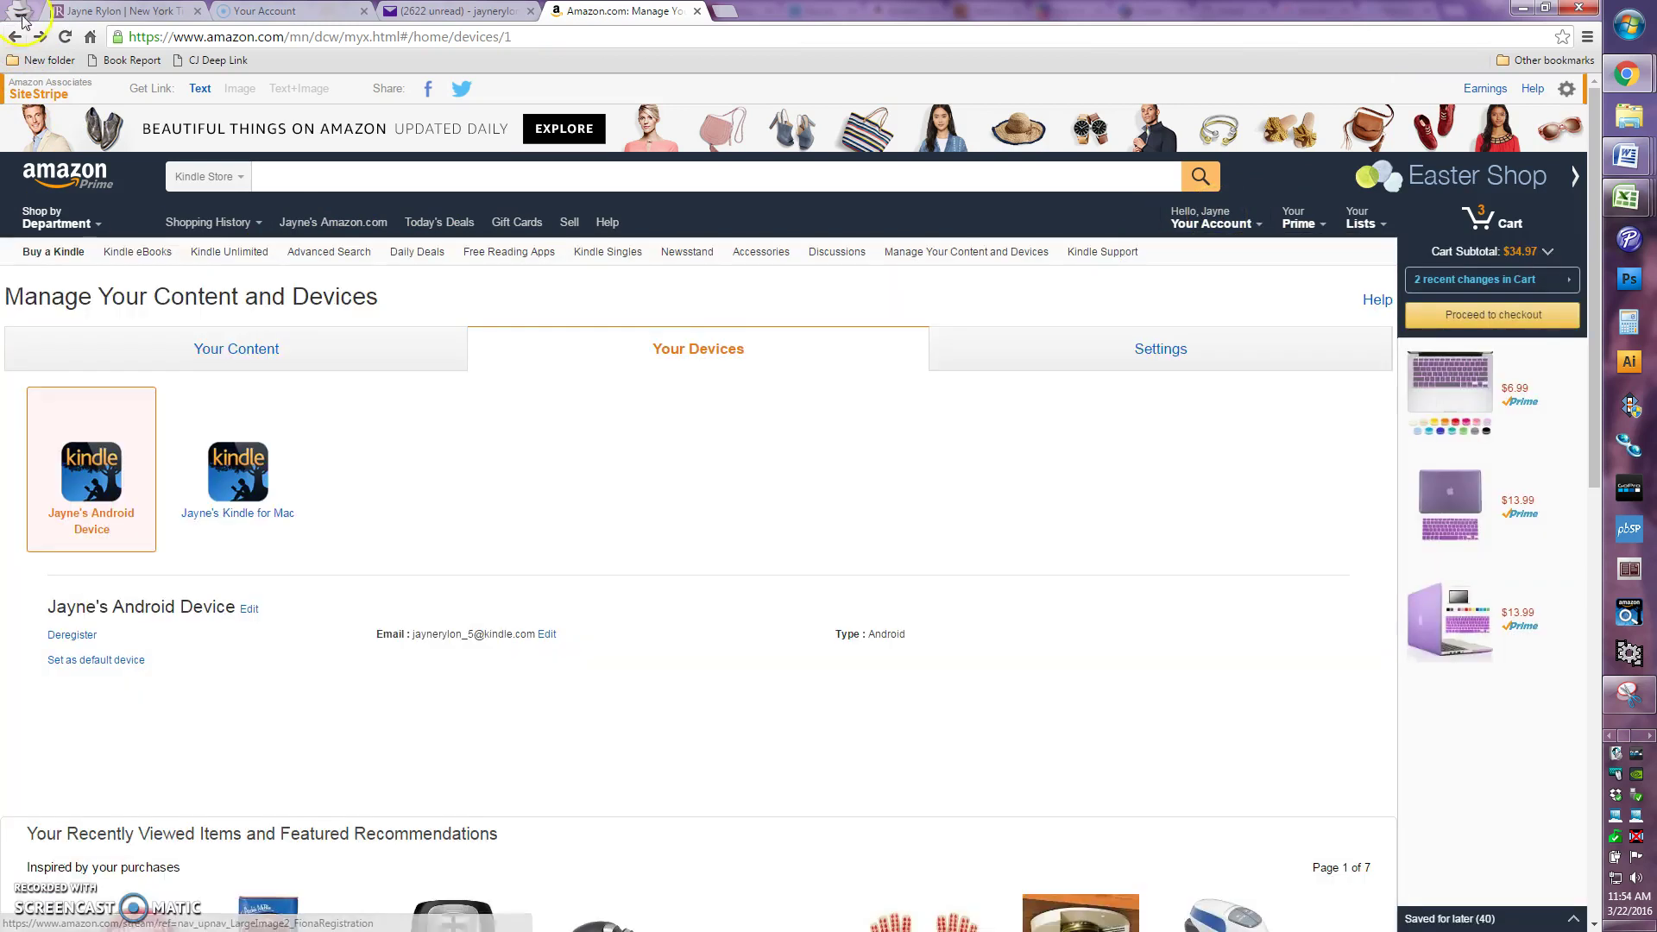
- Step back through browser history until the Your Account overview page appears
click(15, 36)
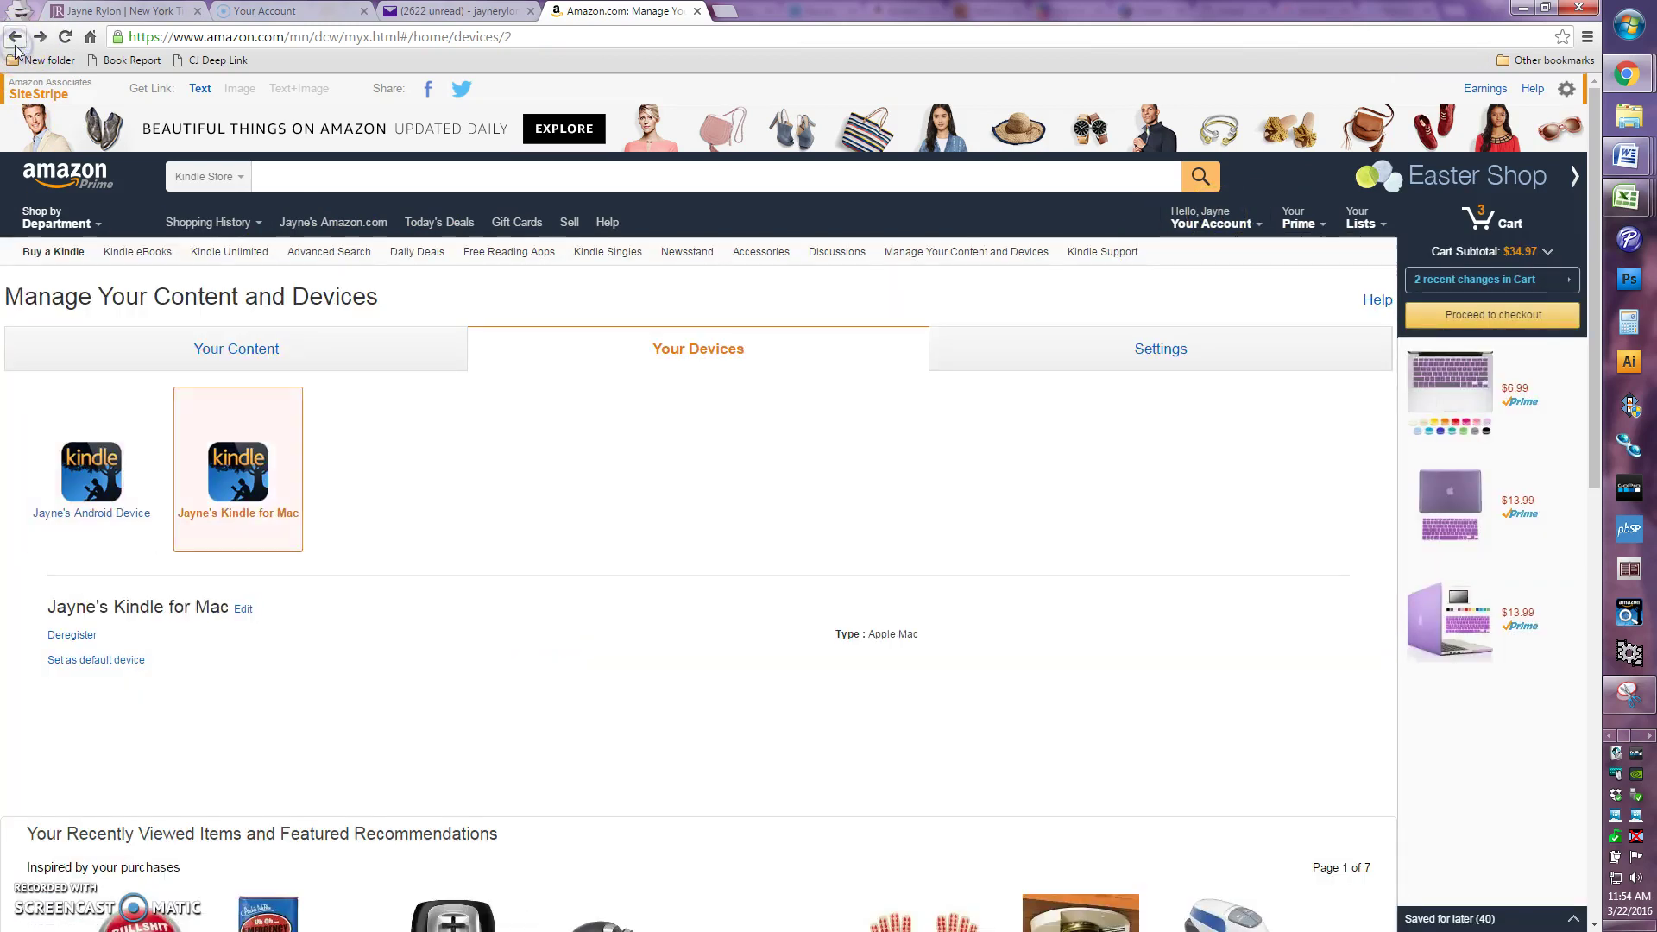
click(15, 37)
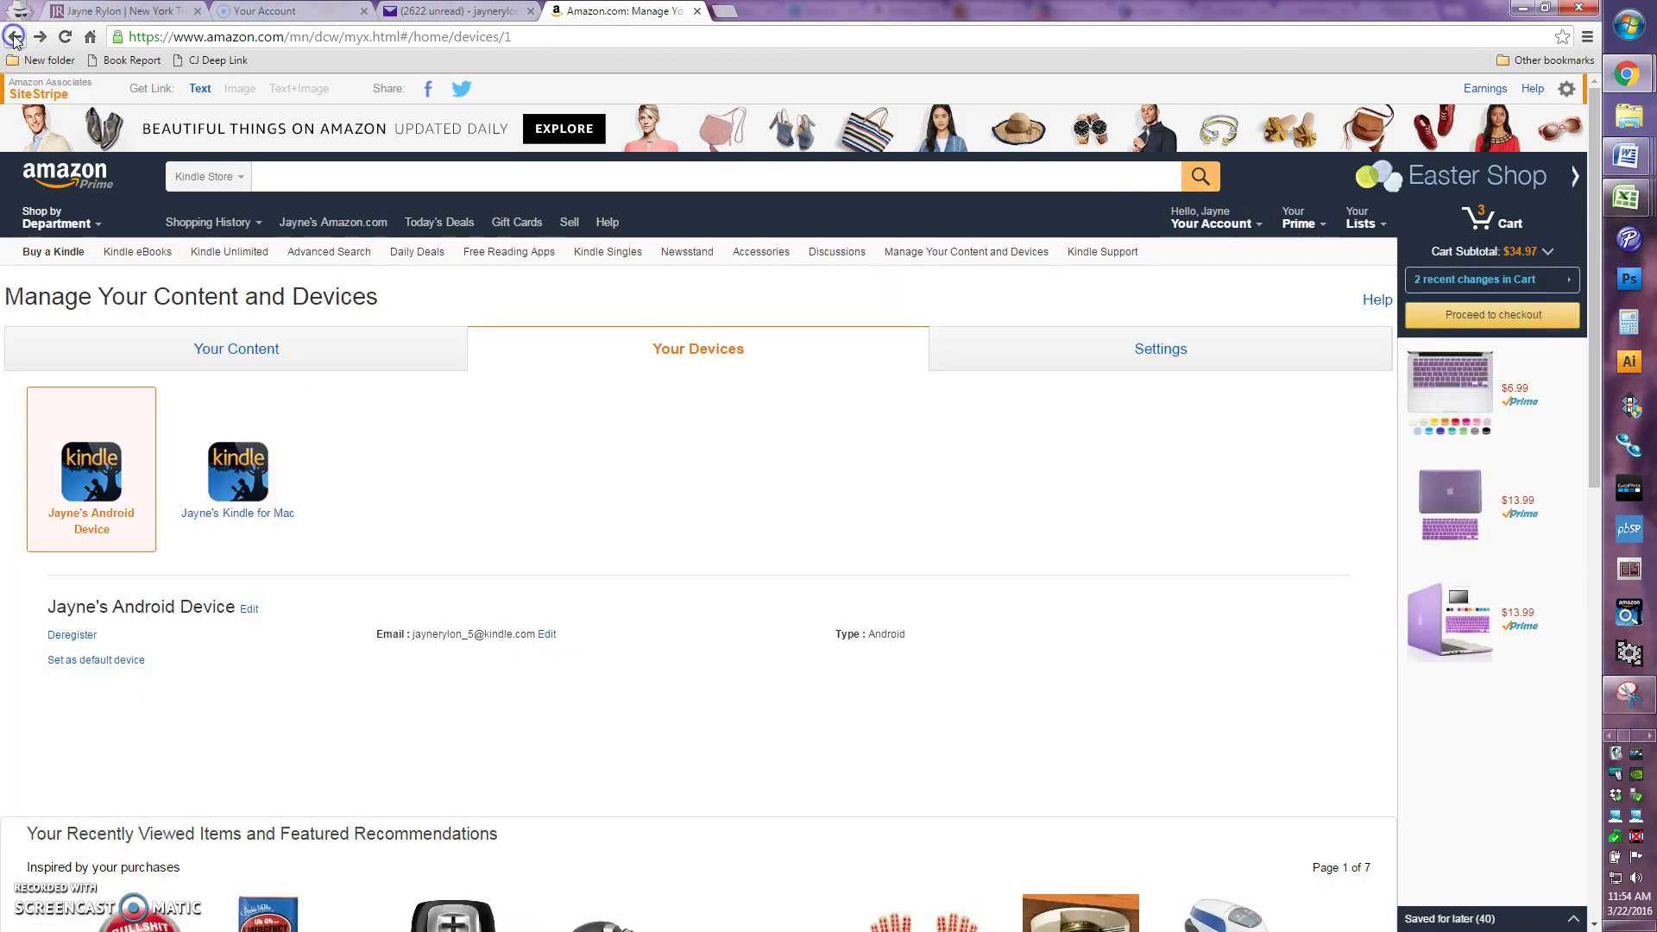
click(15, 37)
click(15, 37)
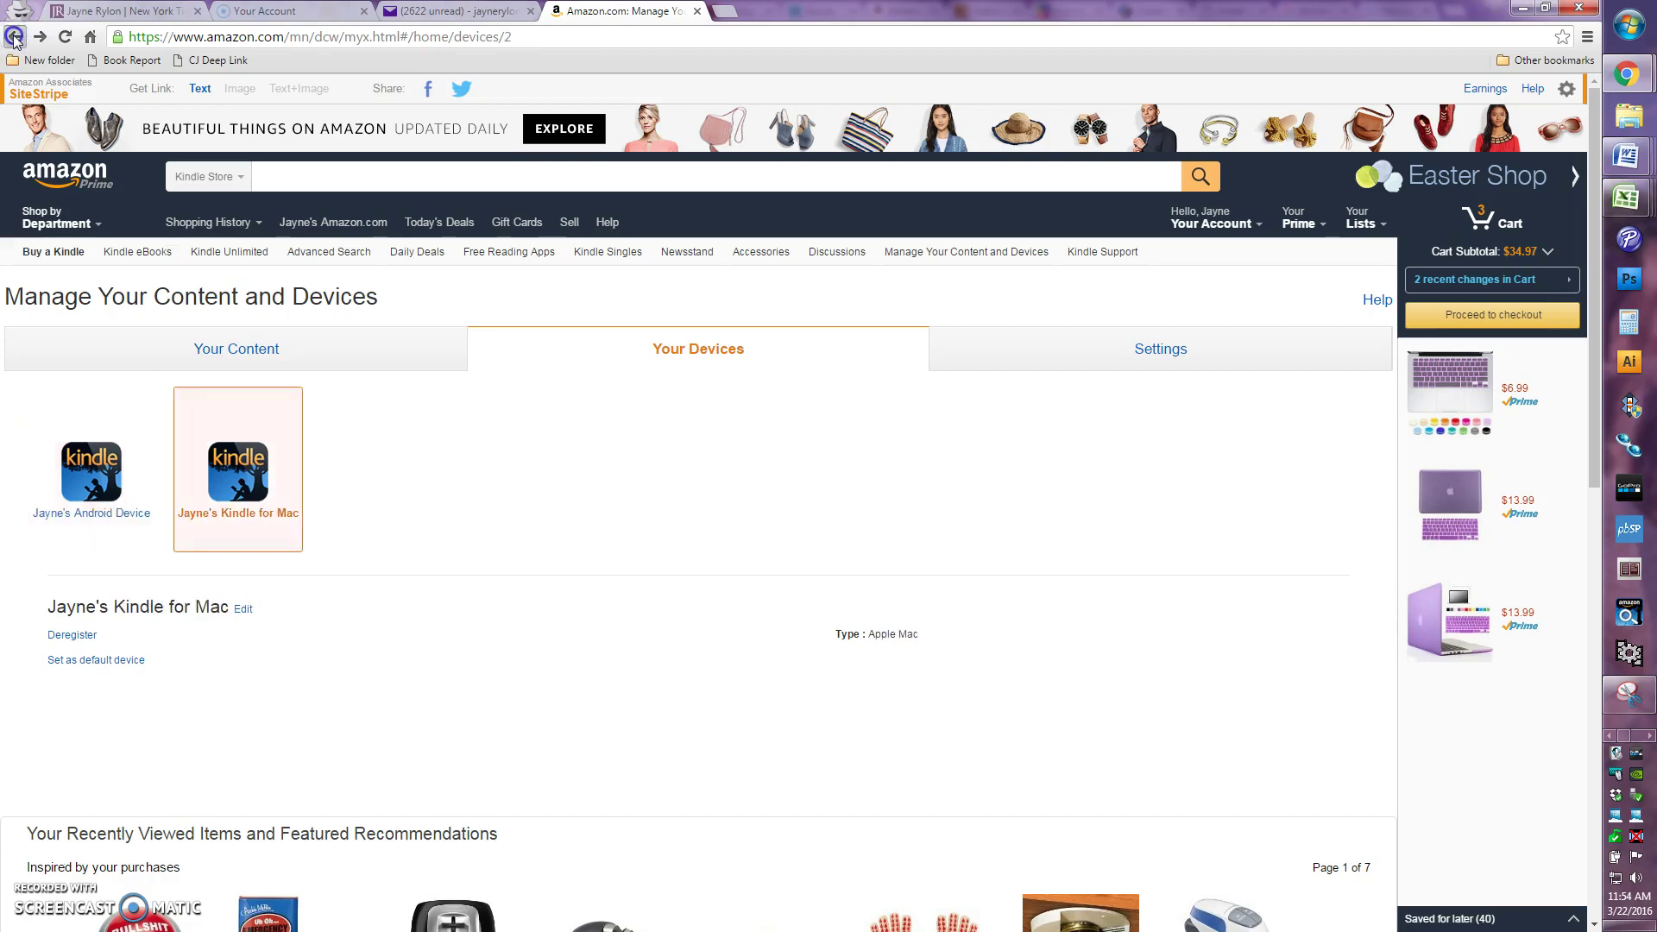
click(14, 37)
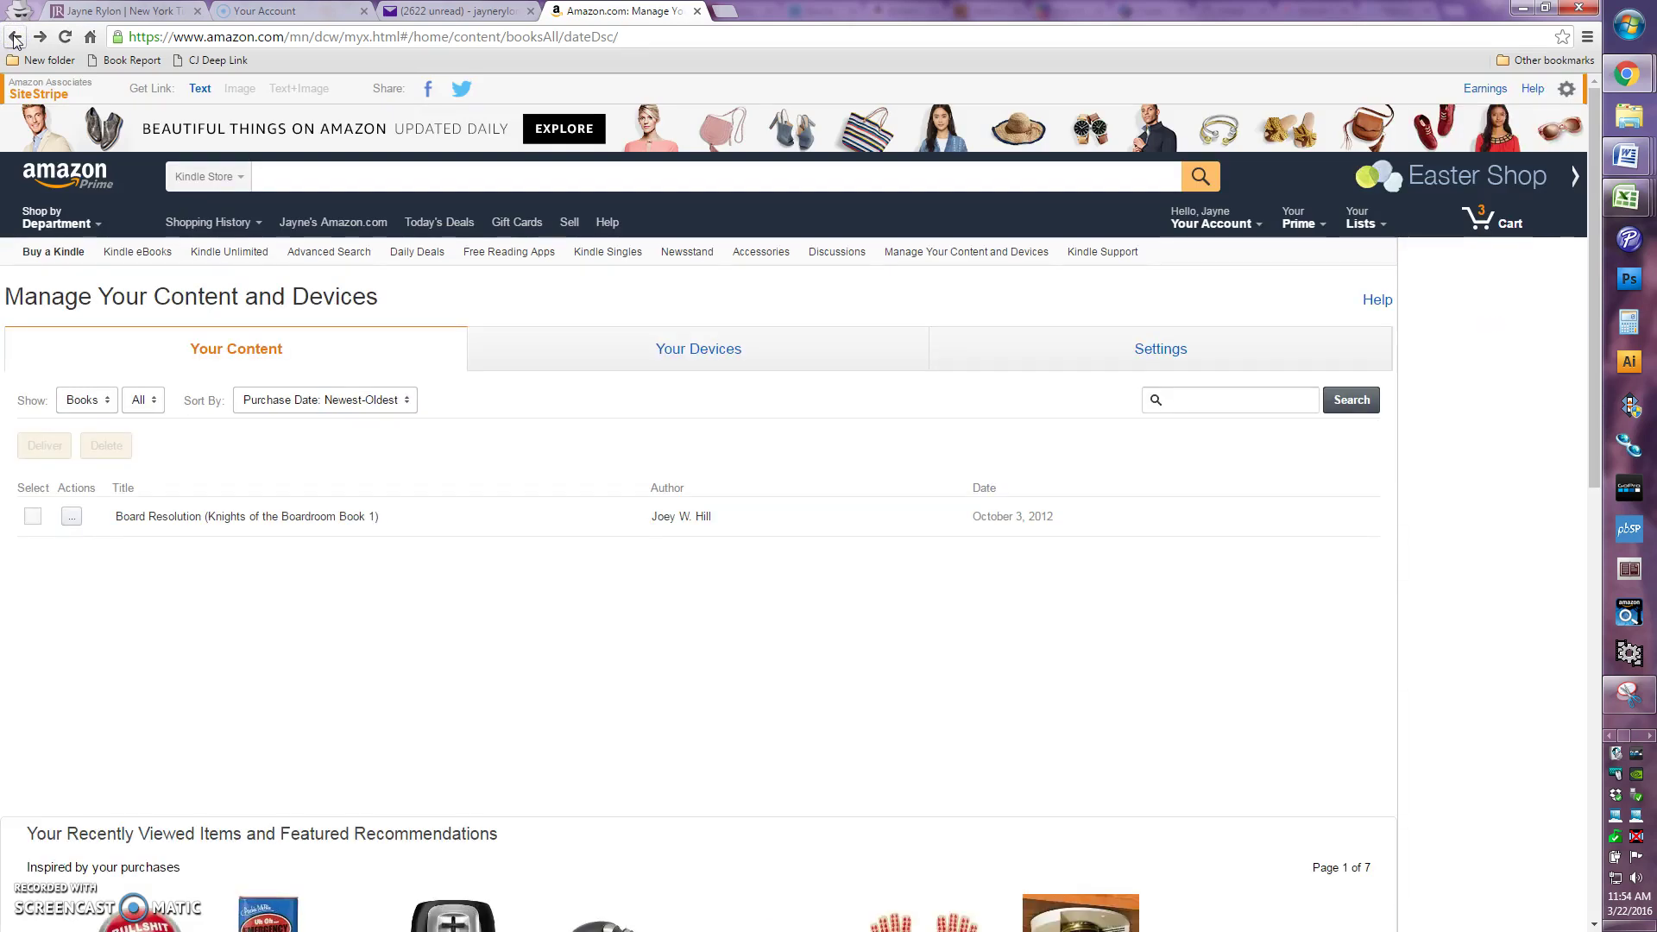
click(15, 37)
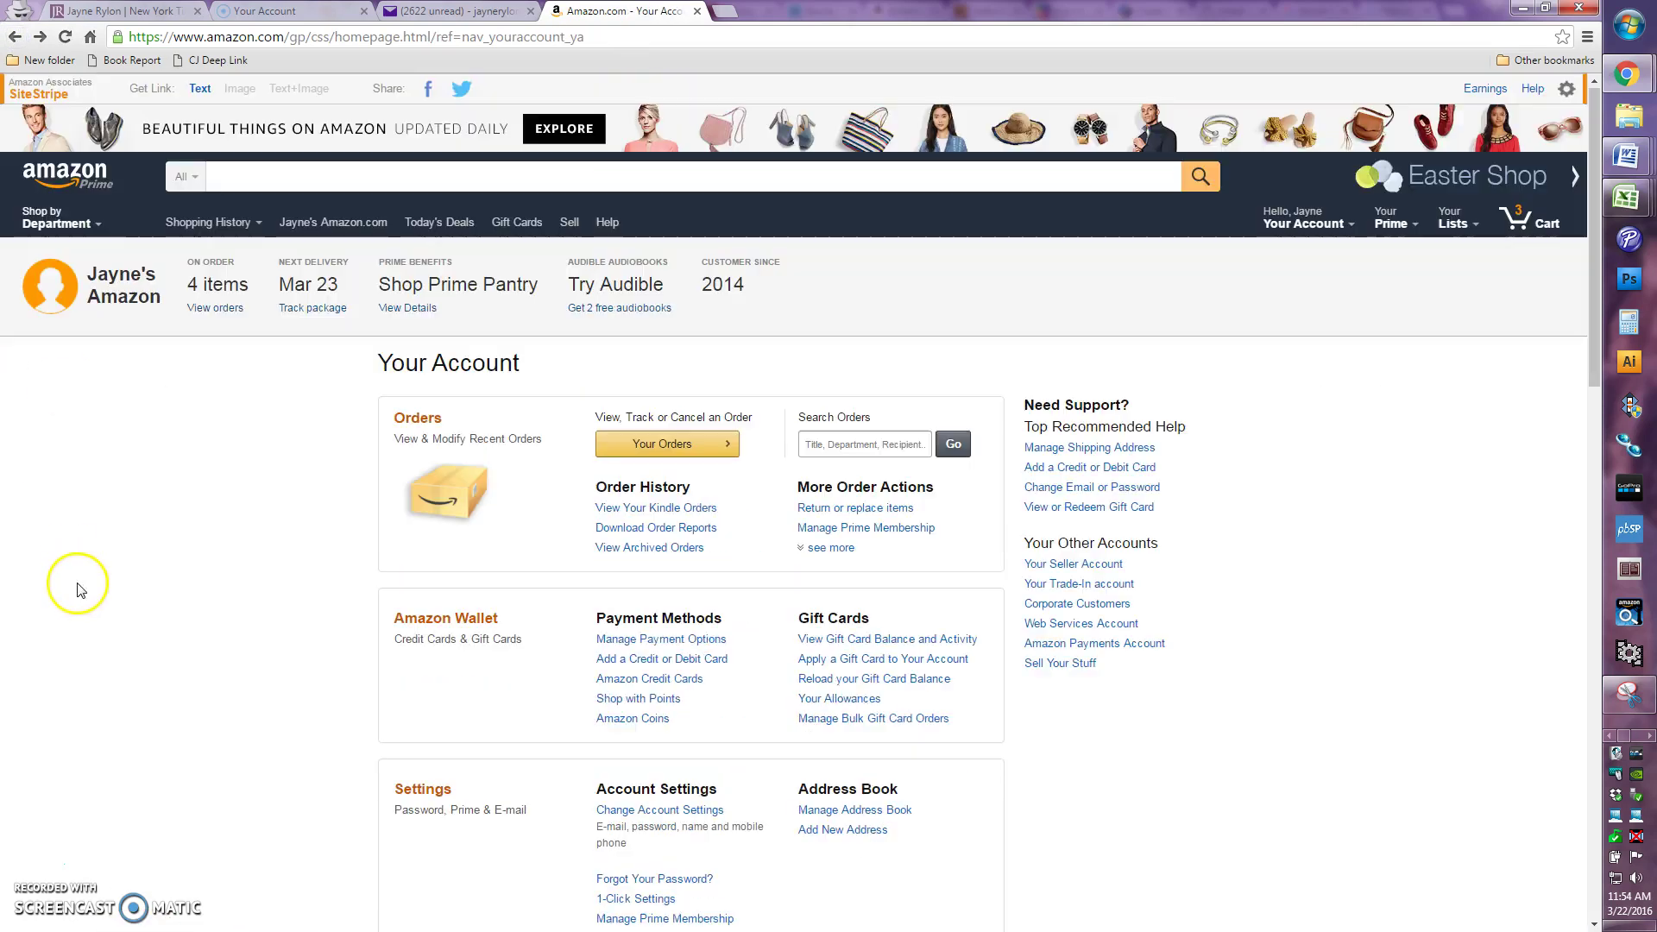
- Open Manage Your Content and Devices from the Digital Content section of Your Account
scroll(75, 604, down, 2)
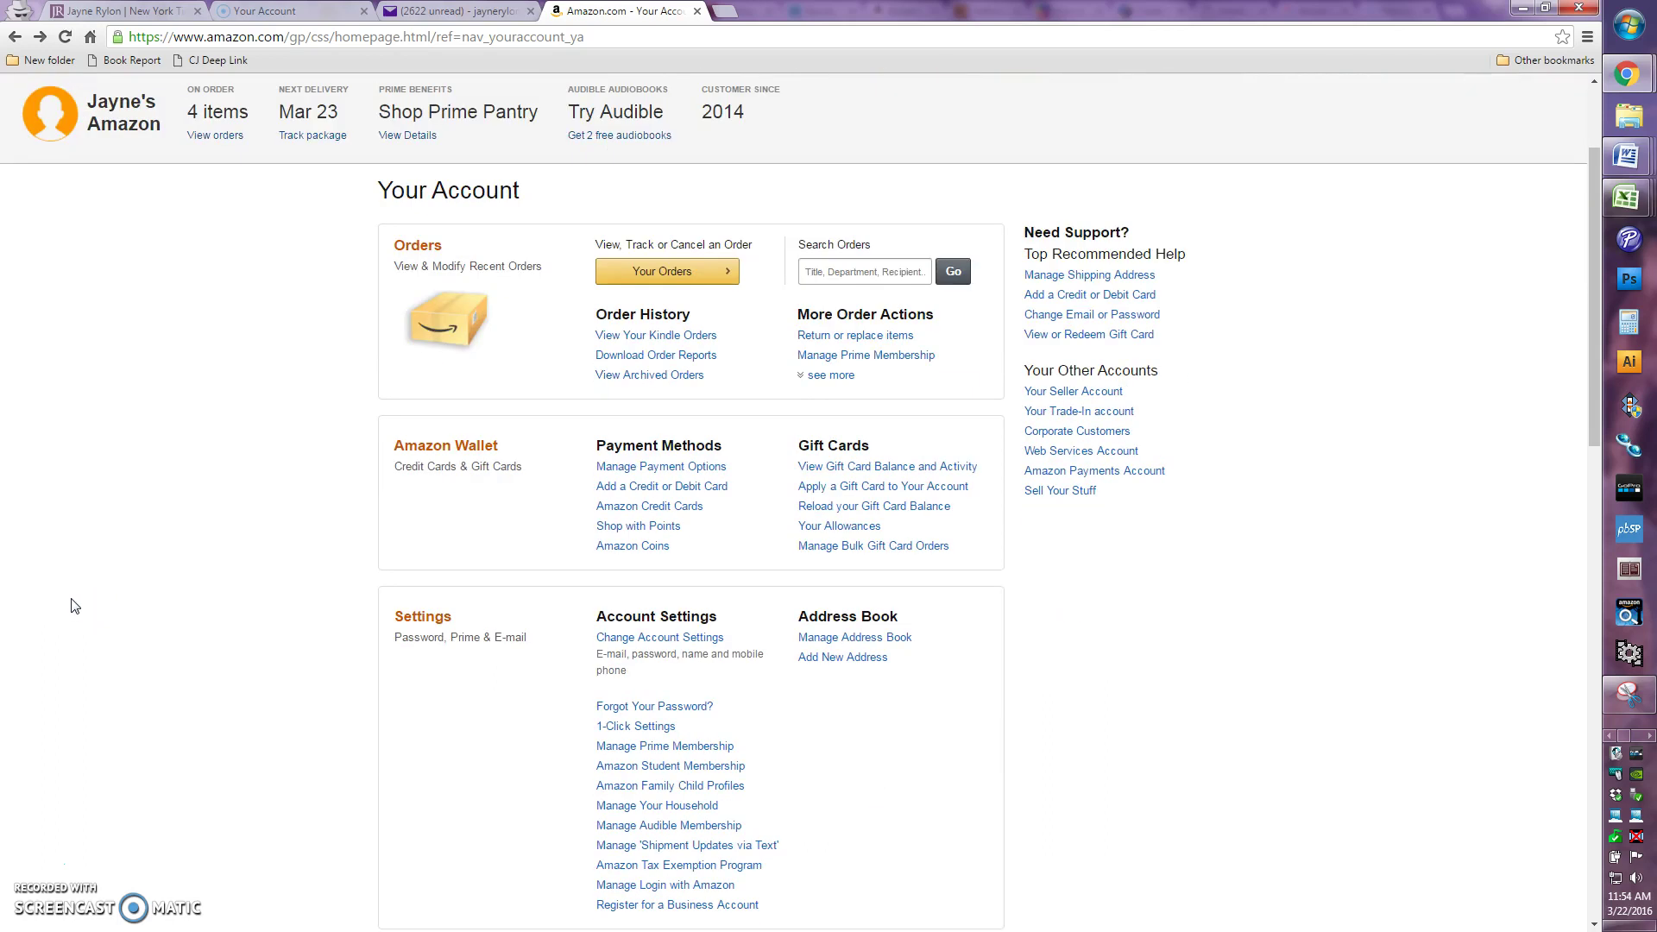
scroll(326, 311, down, 5)
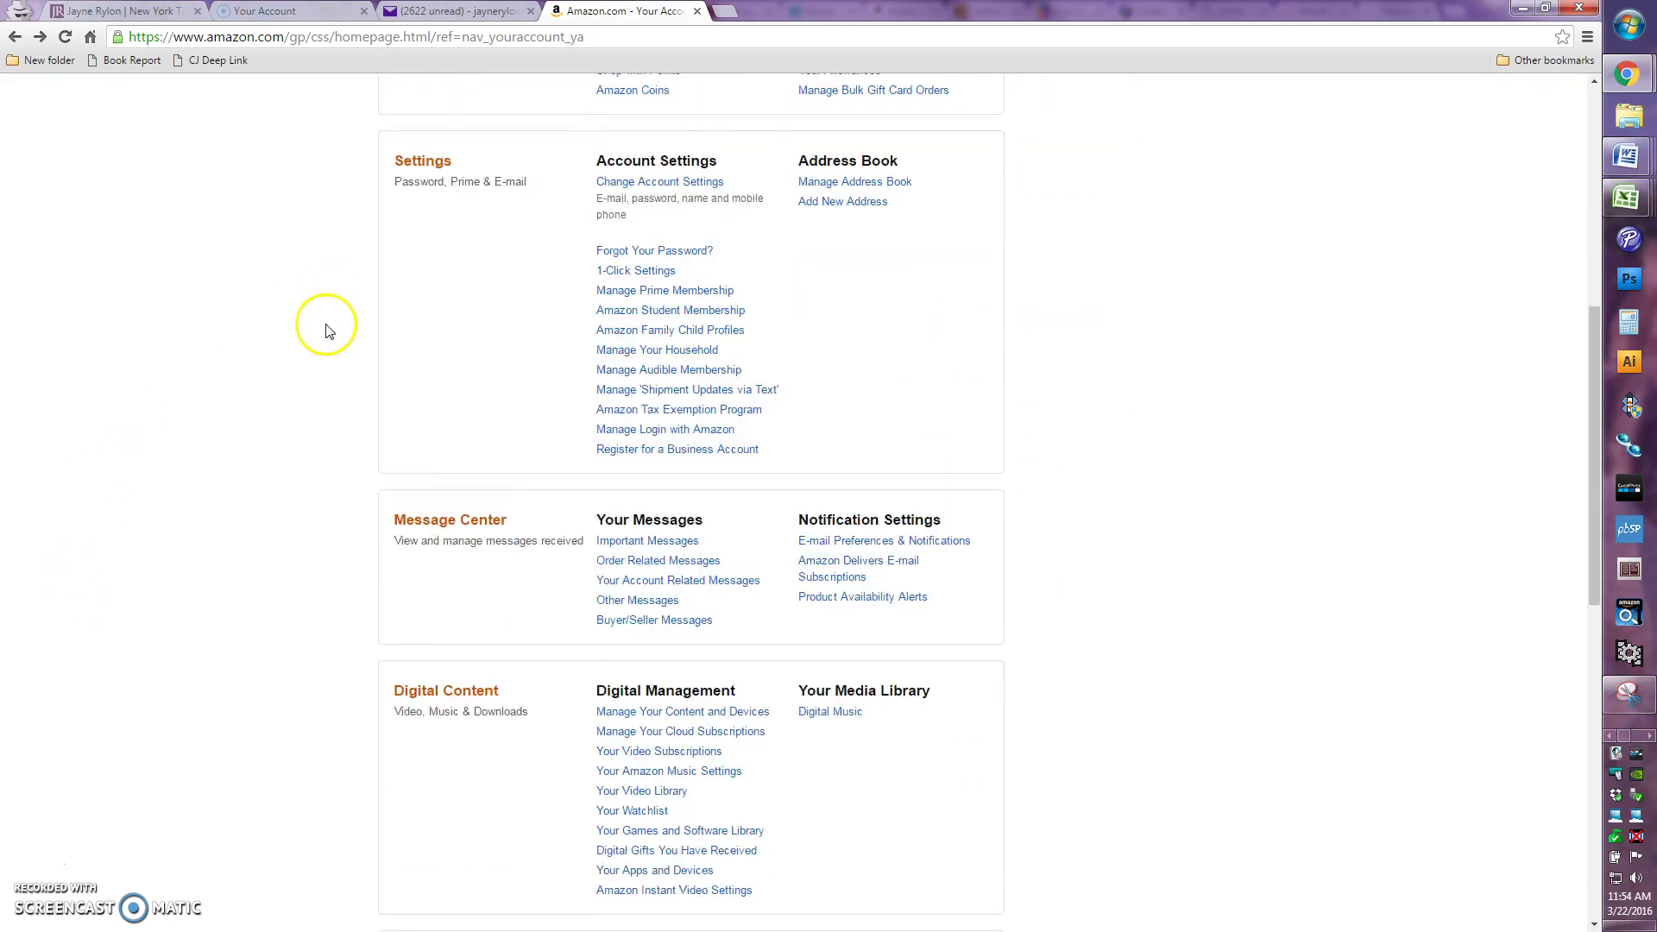
scroll(326, 330, down, 5)
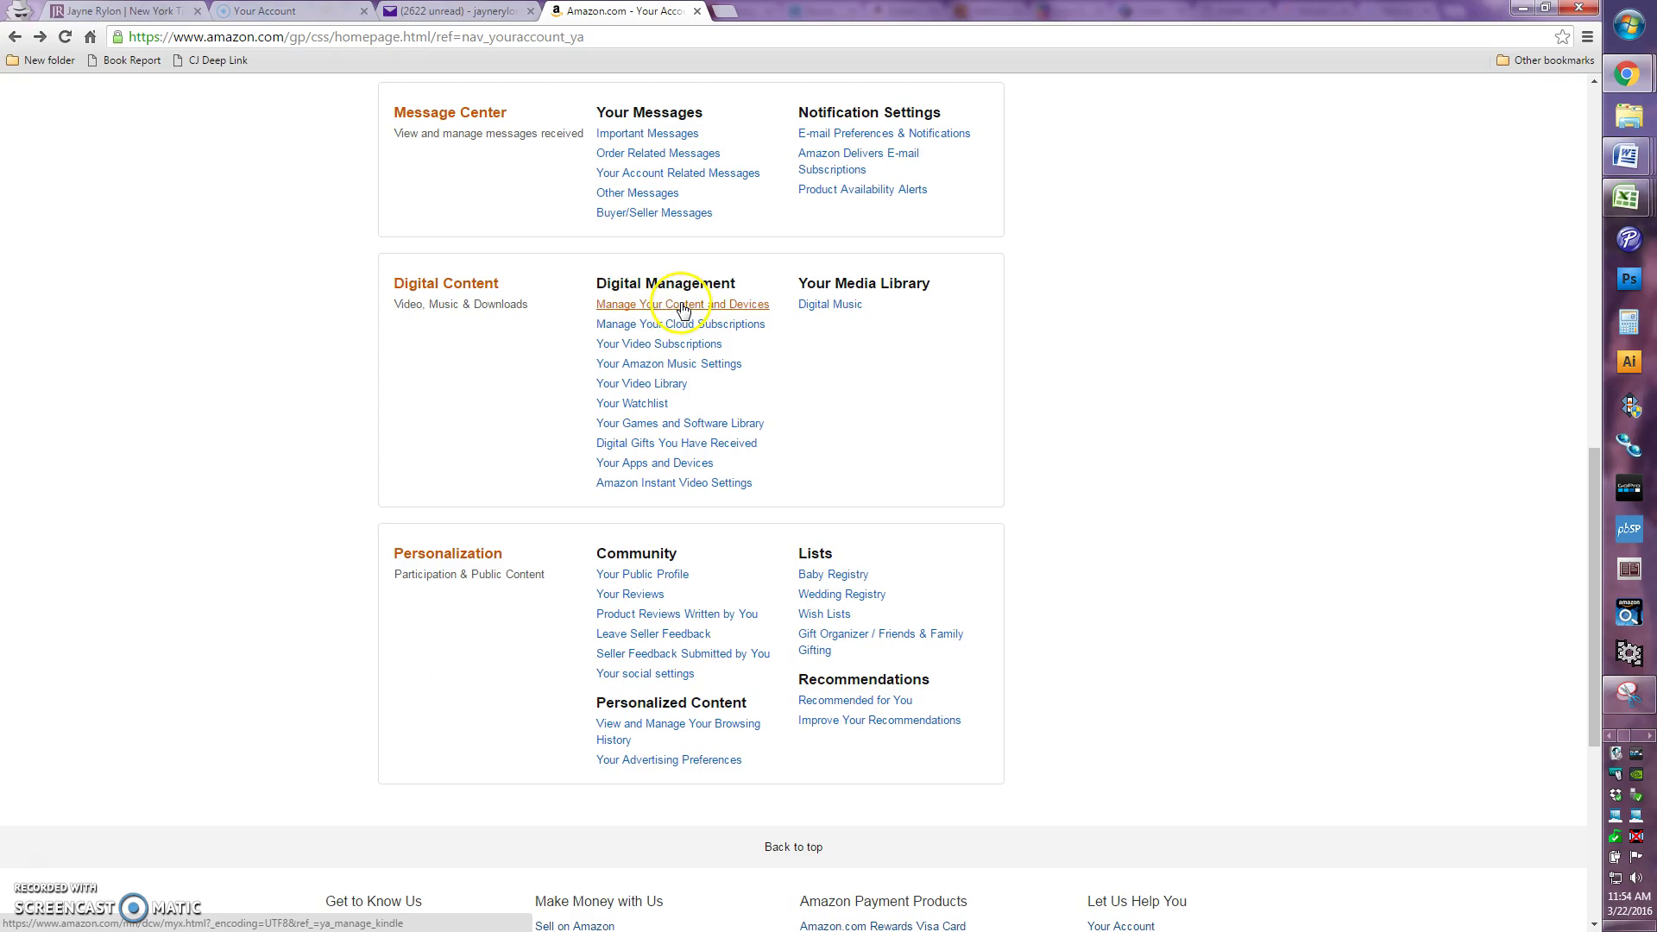
click(682, 307)
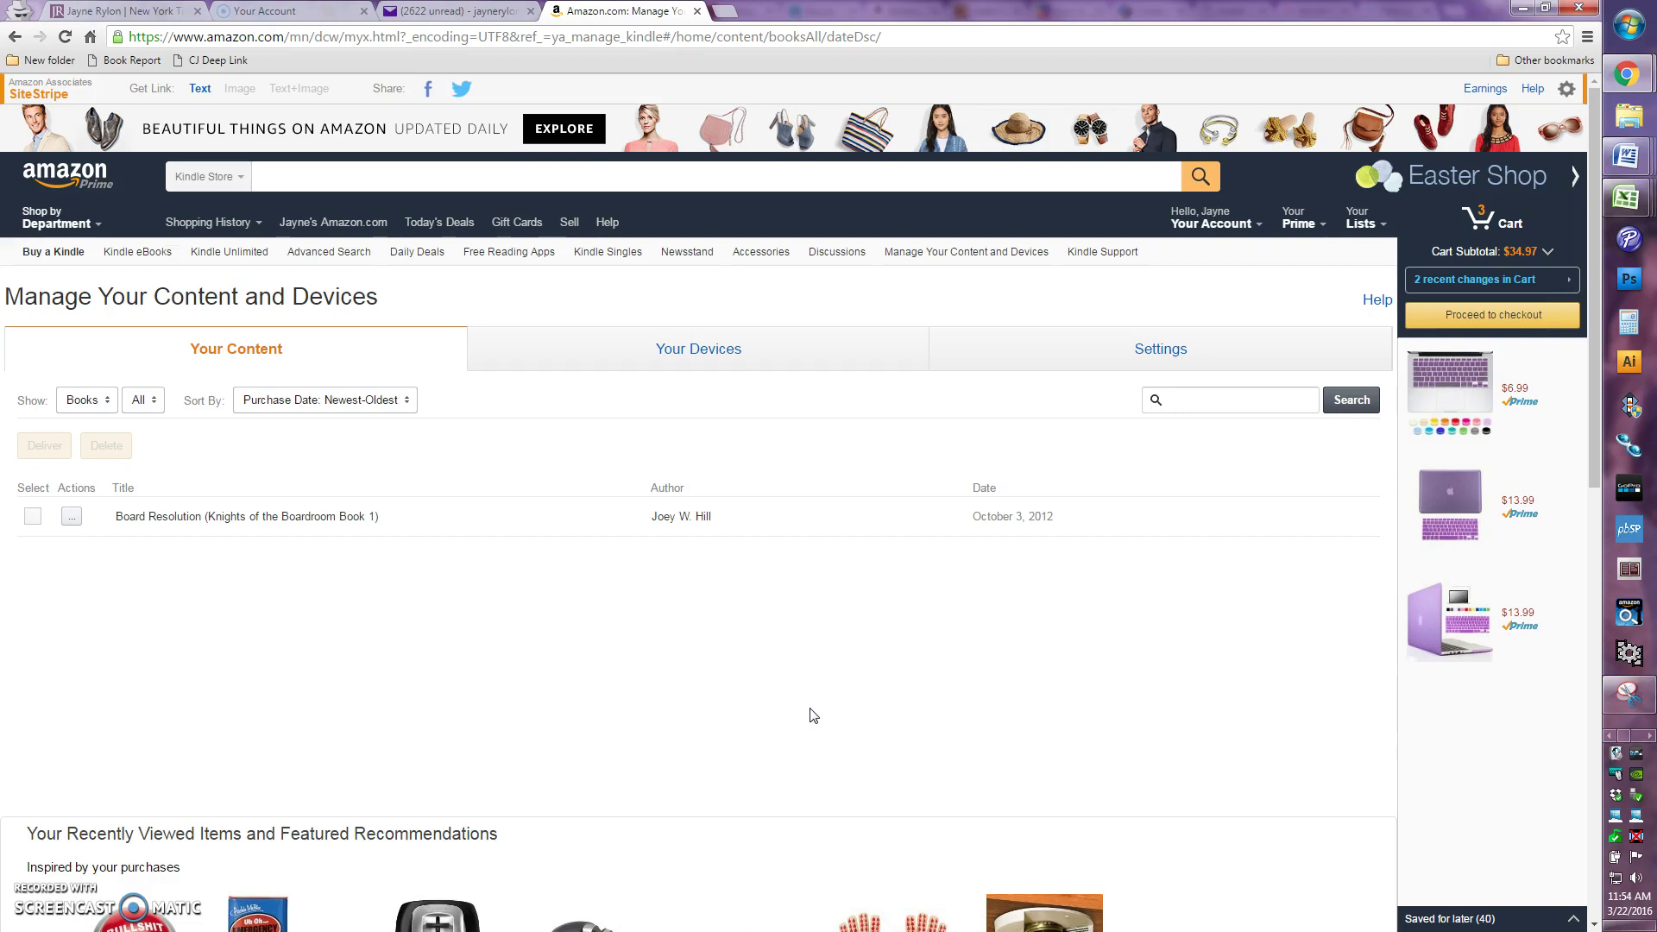
- Show the Settings tab down to Personal Document Settings and its approved e-mail list
click(1155, 352)
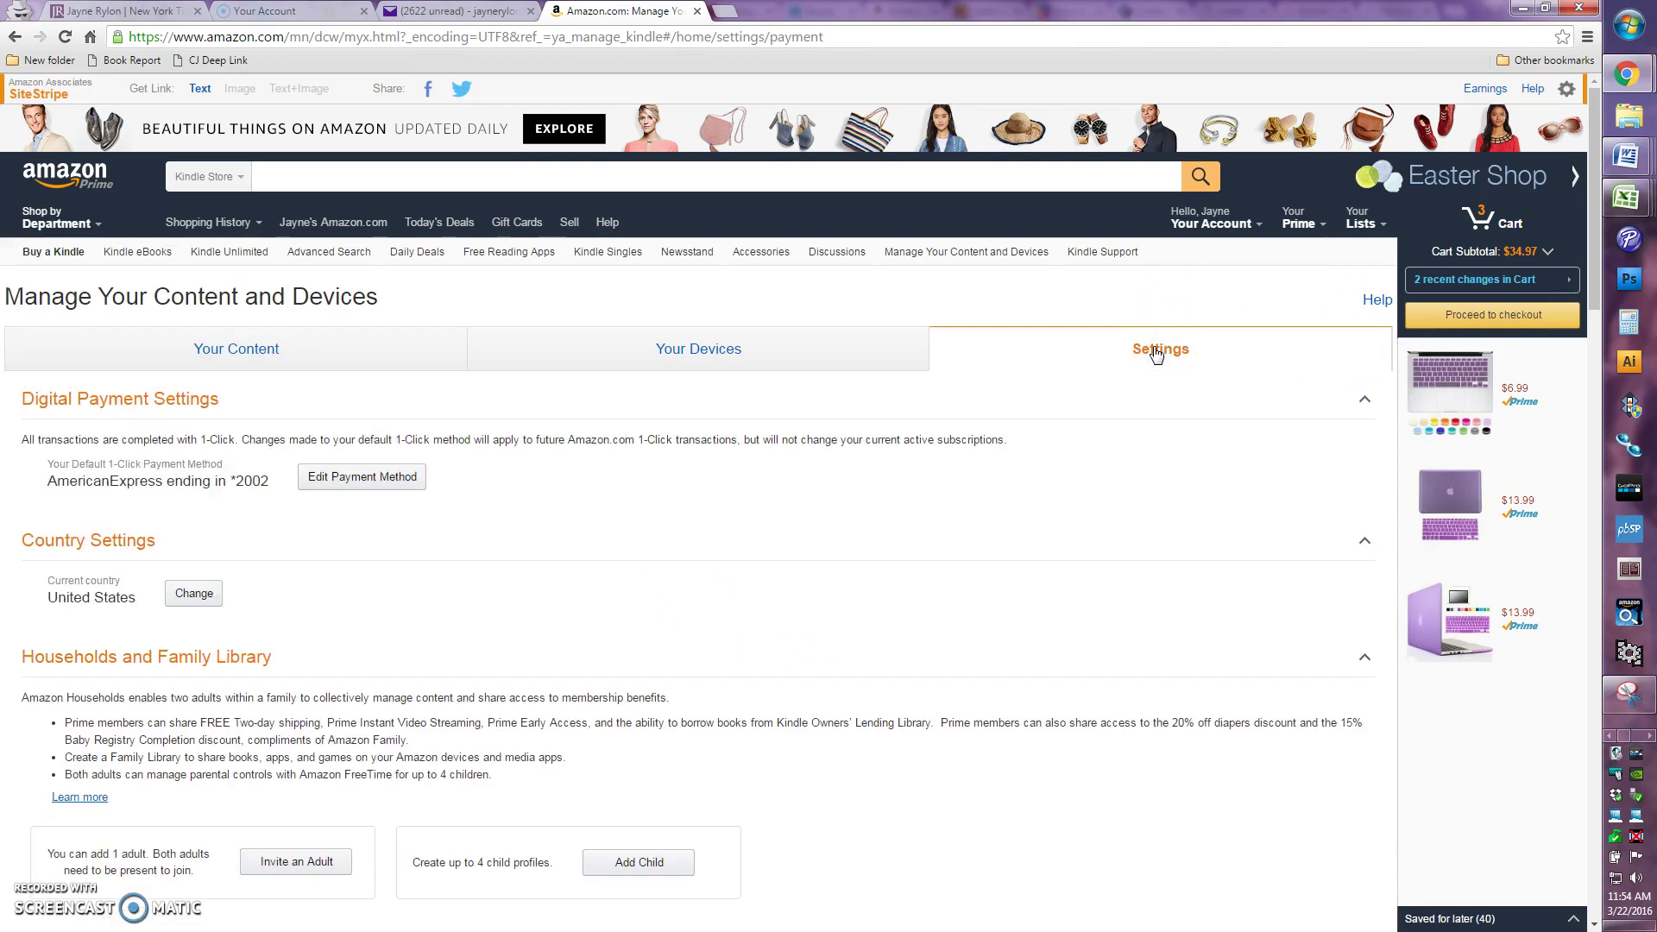
scroll(494, 586, down, 6)
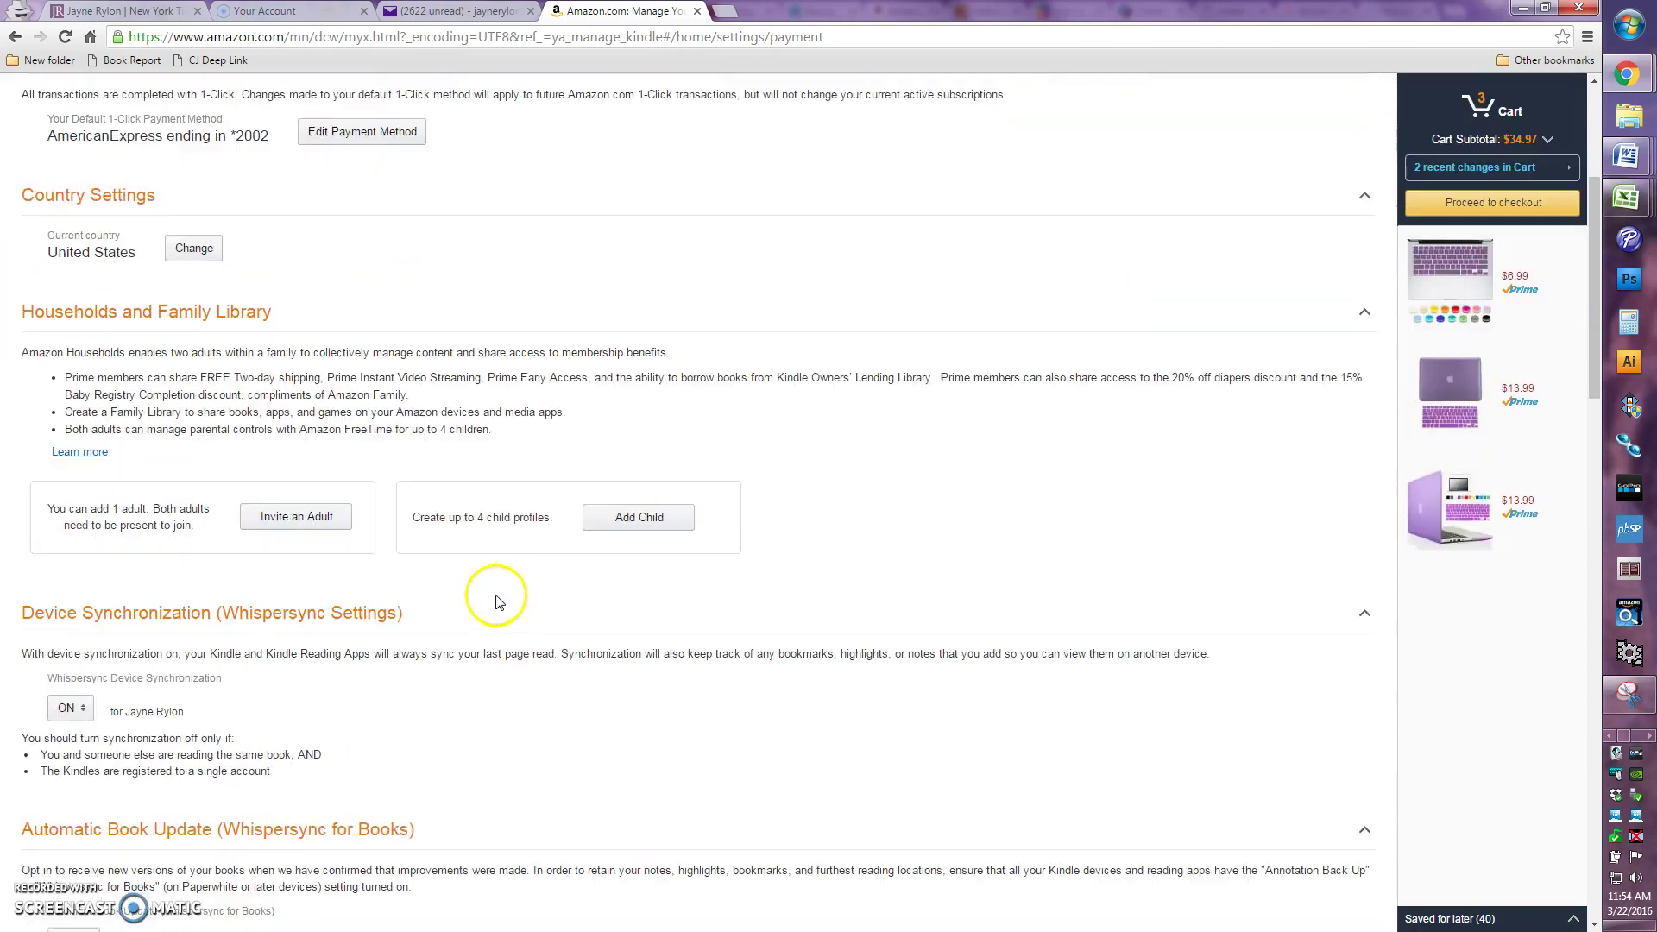
scroll(498, 602, down, 9)
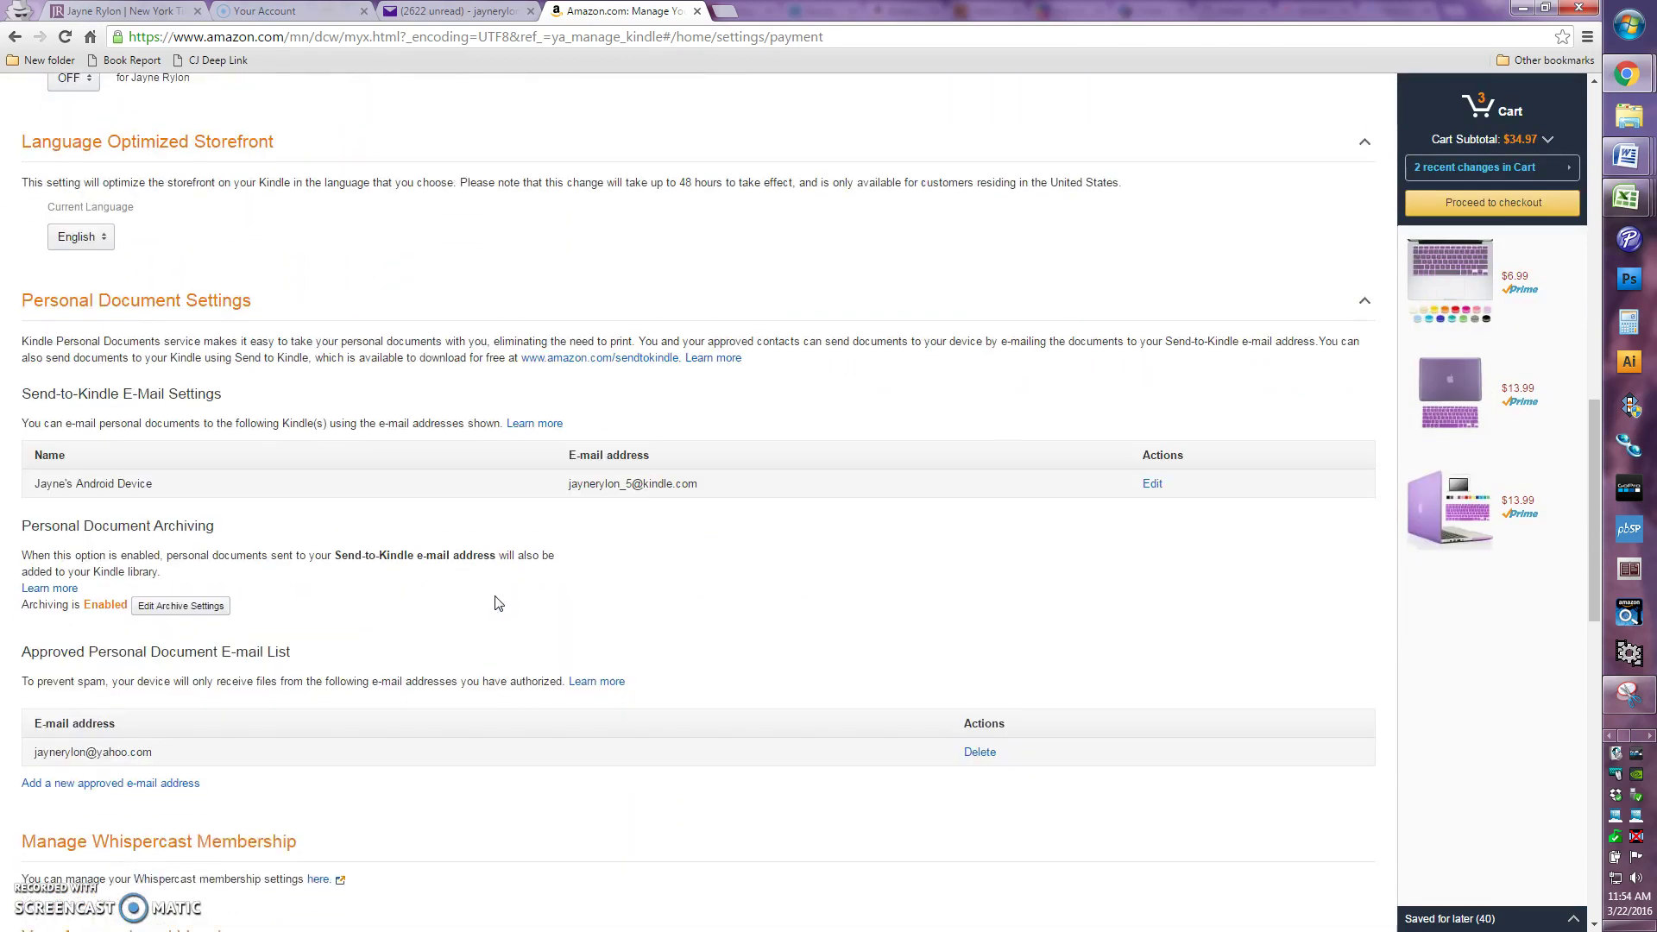
scroll(498, 602, down, 2)
scroll(455, 580, up, 1)
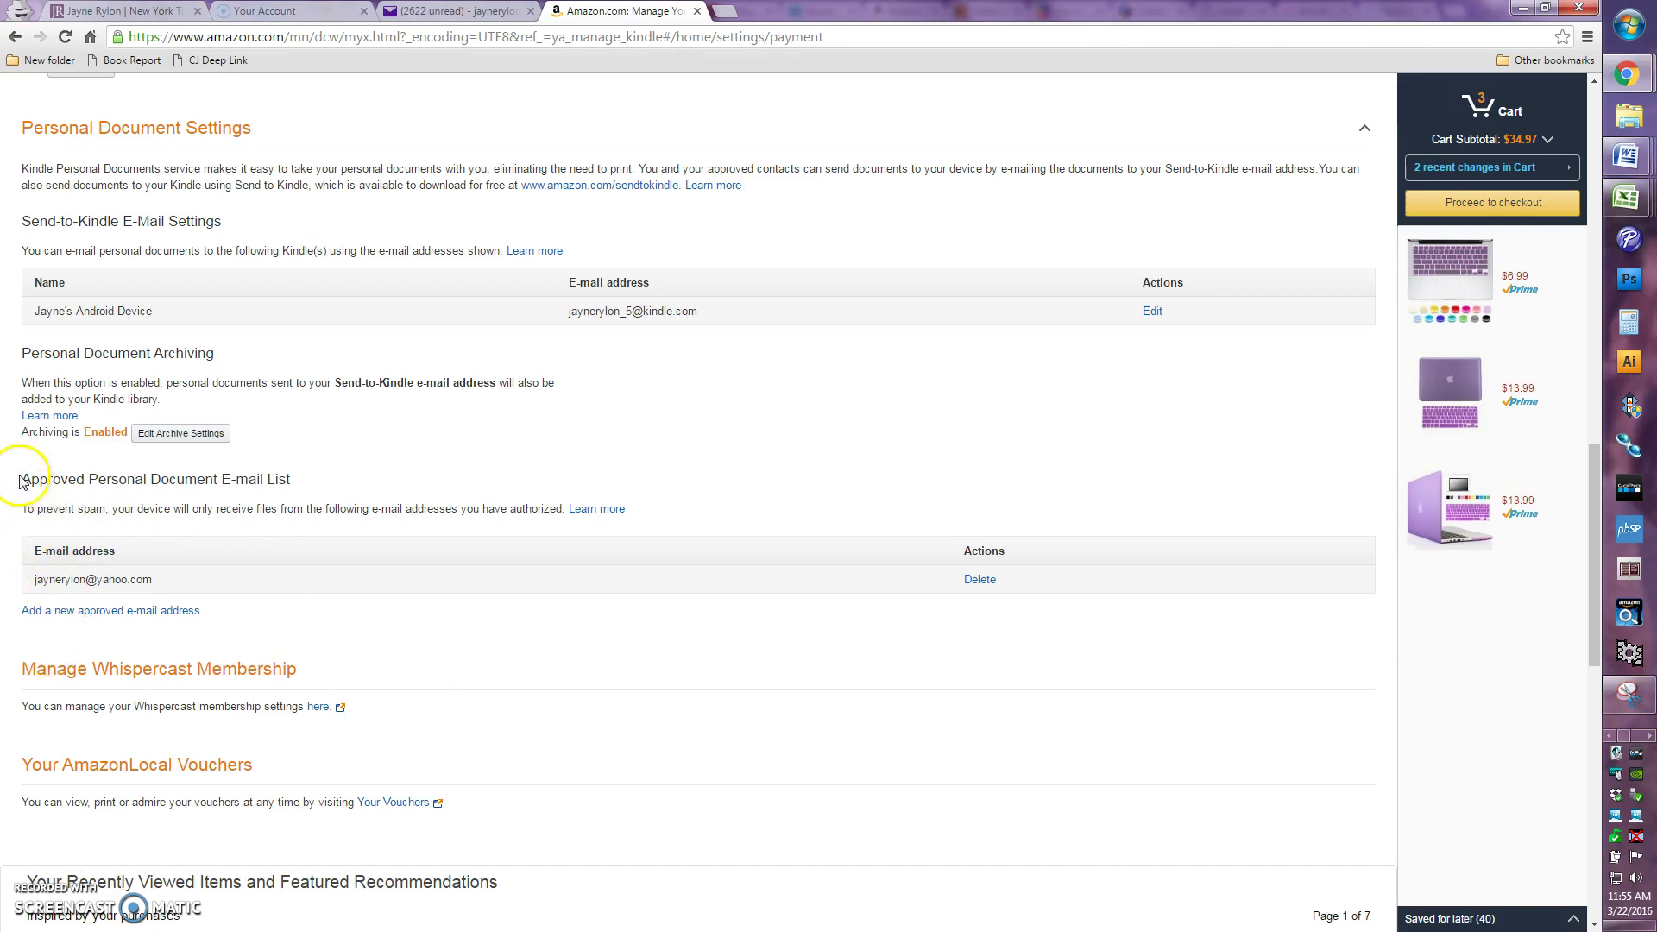
drag(20, 477, 577, 510)
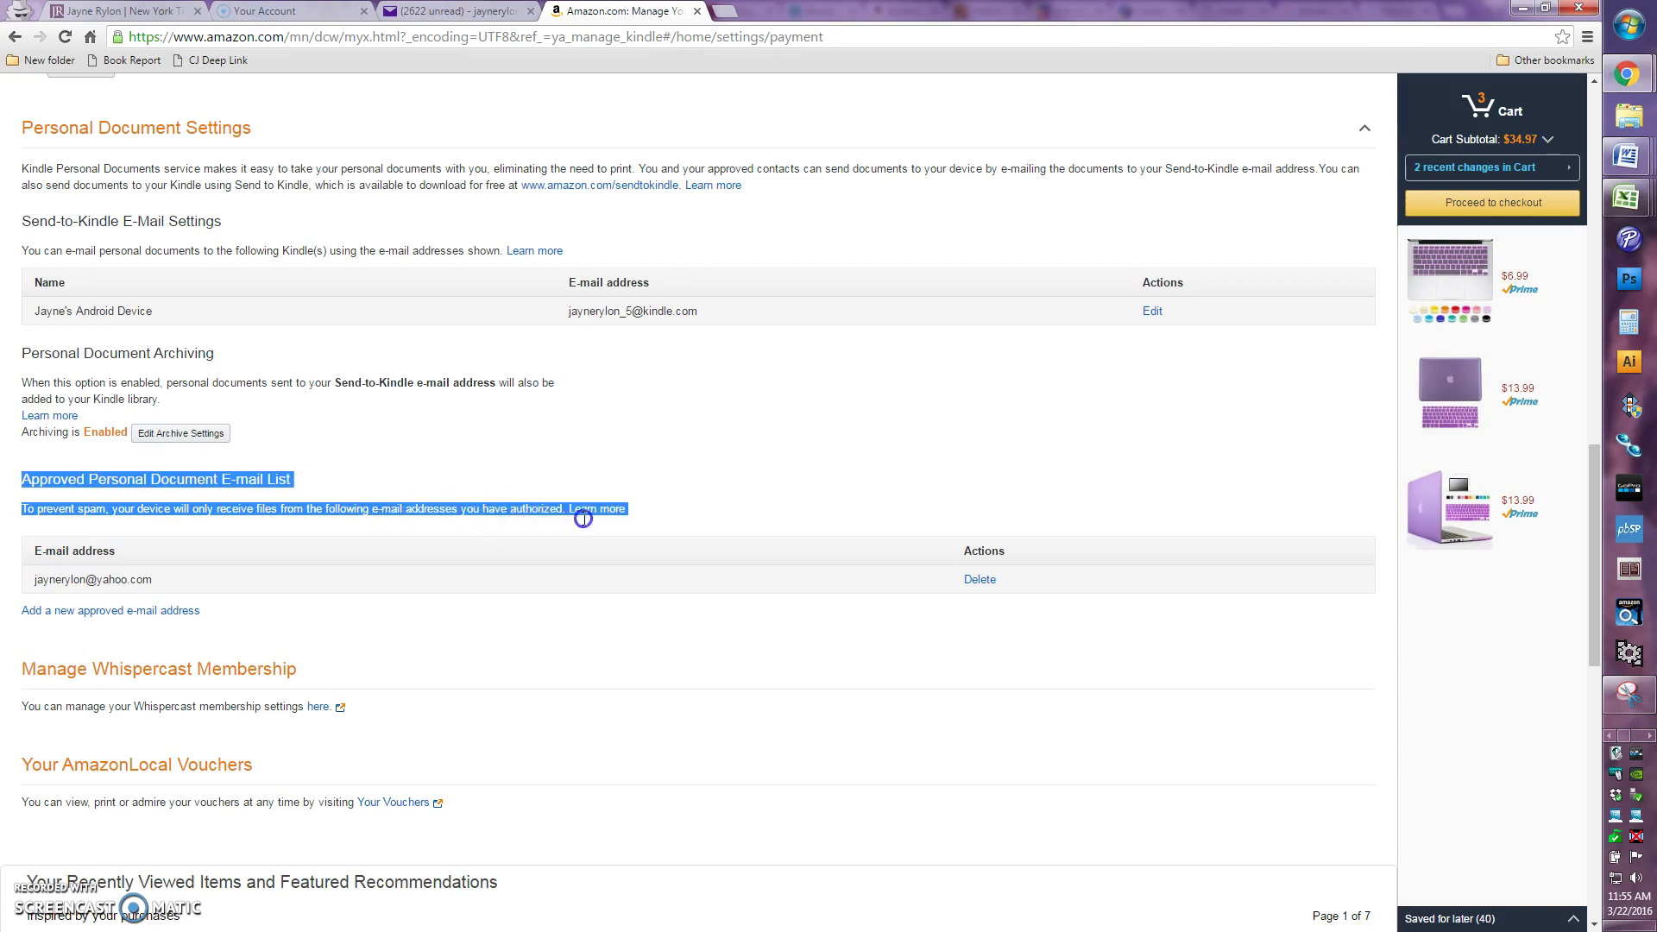
click(292, 646)
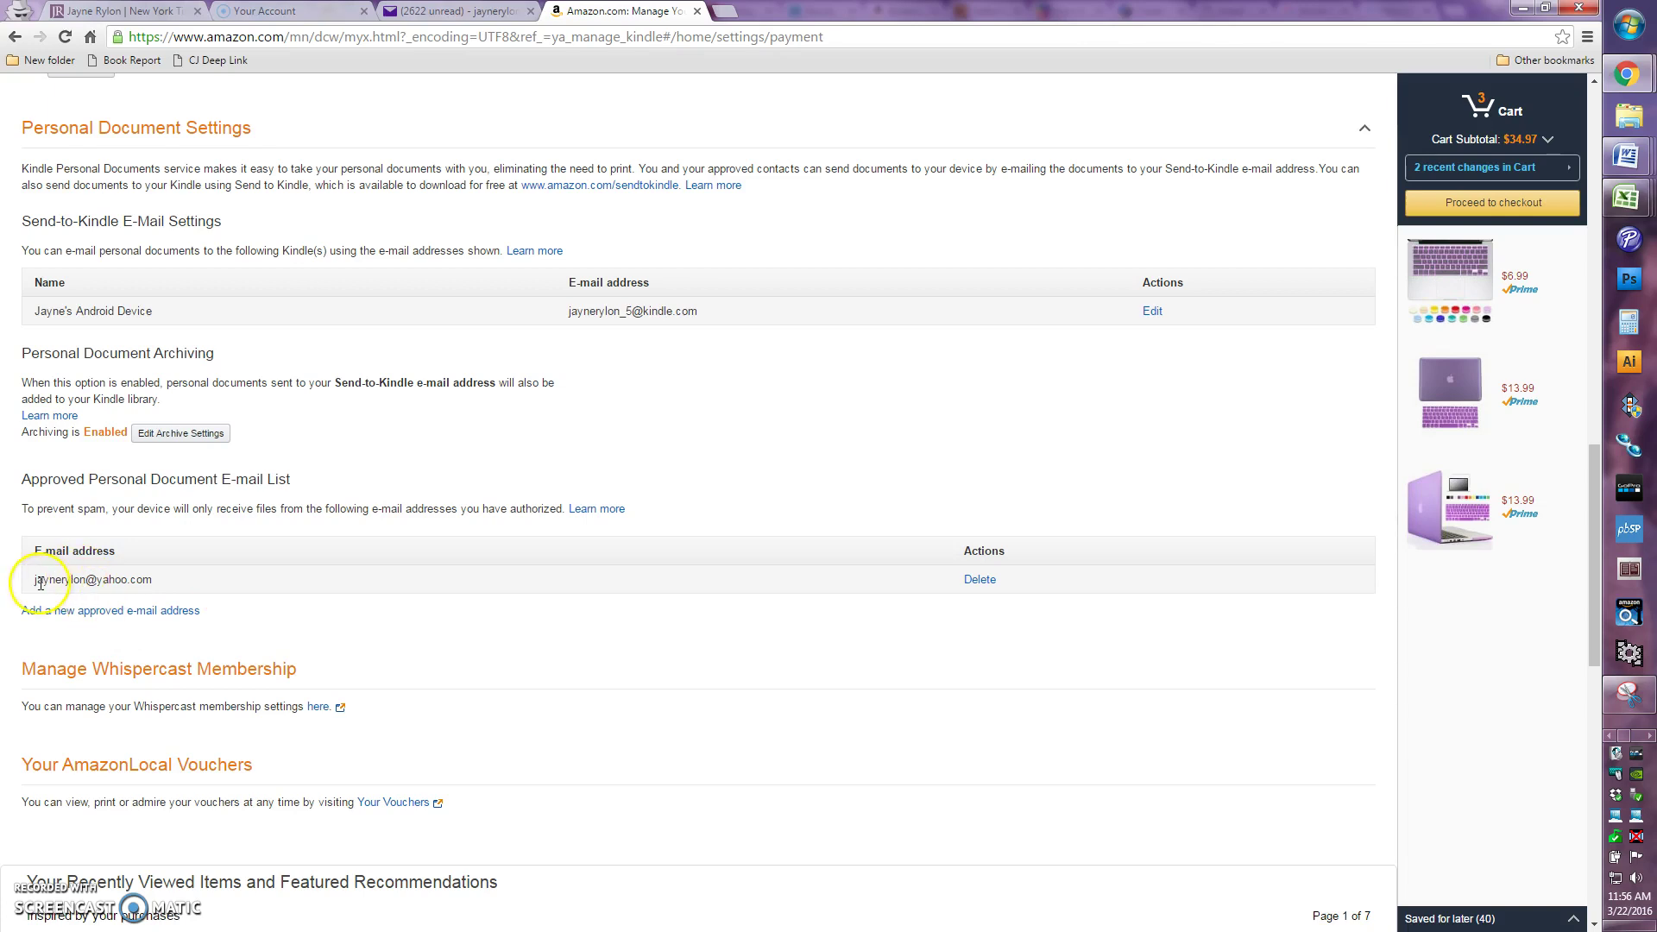
drag(36, 587, 177, 582)
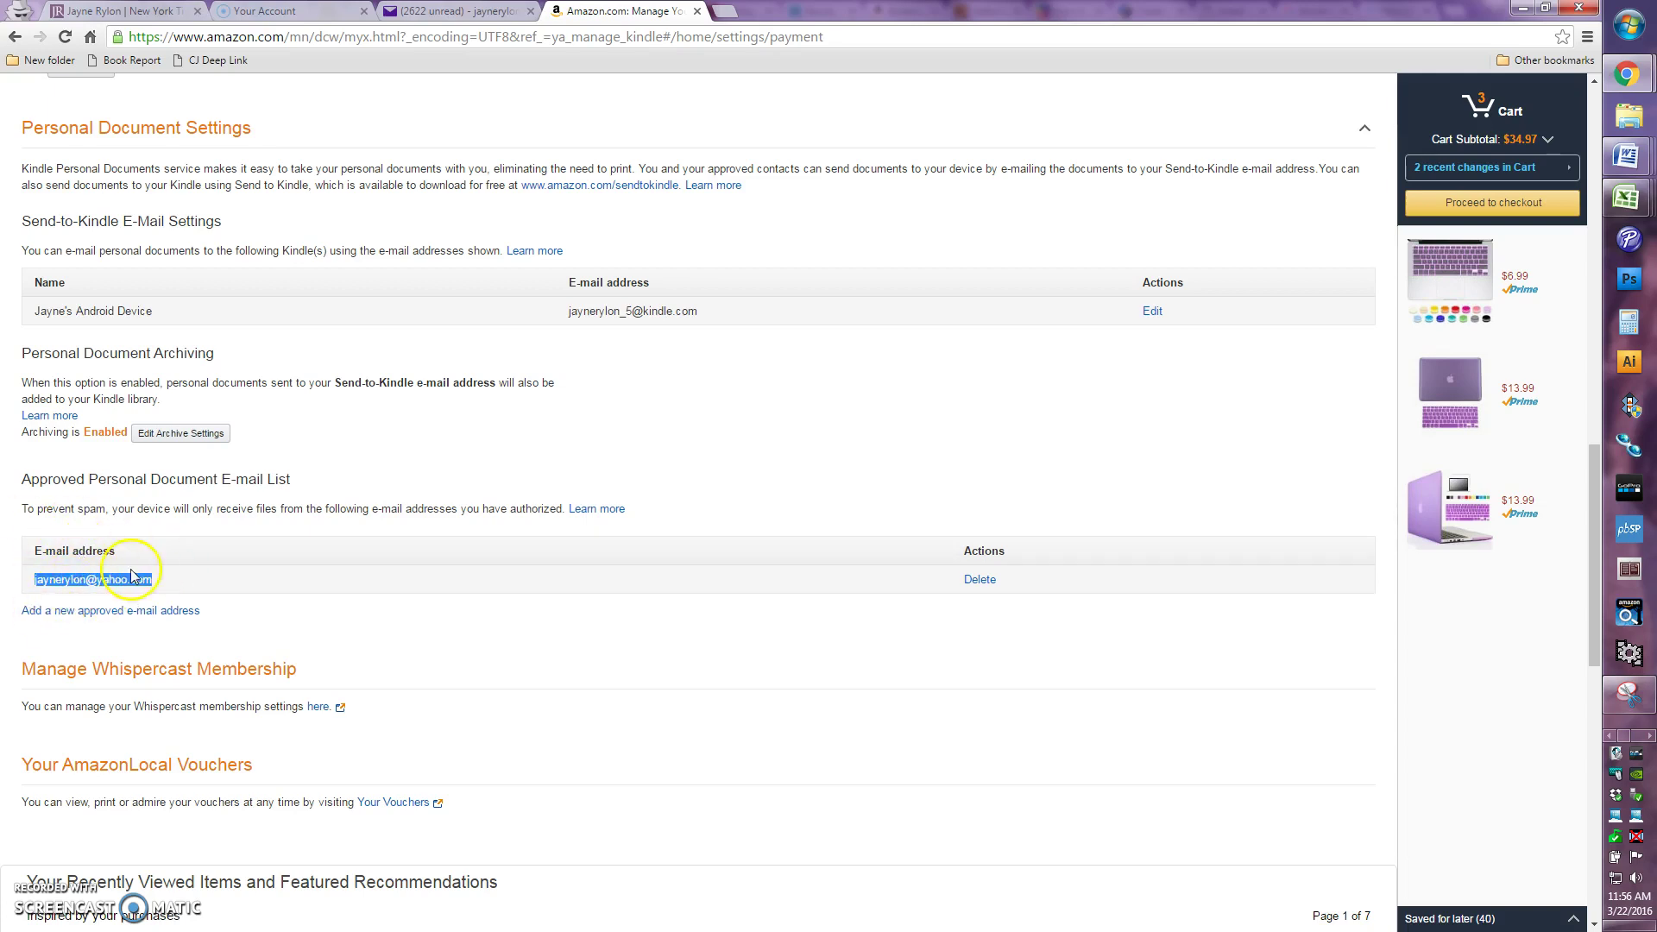
click(198, 575)
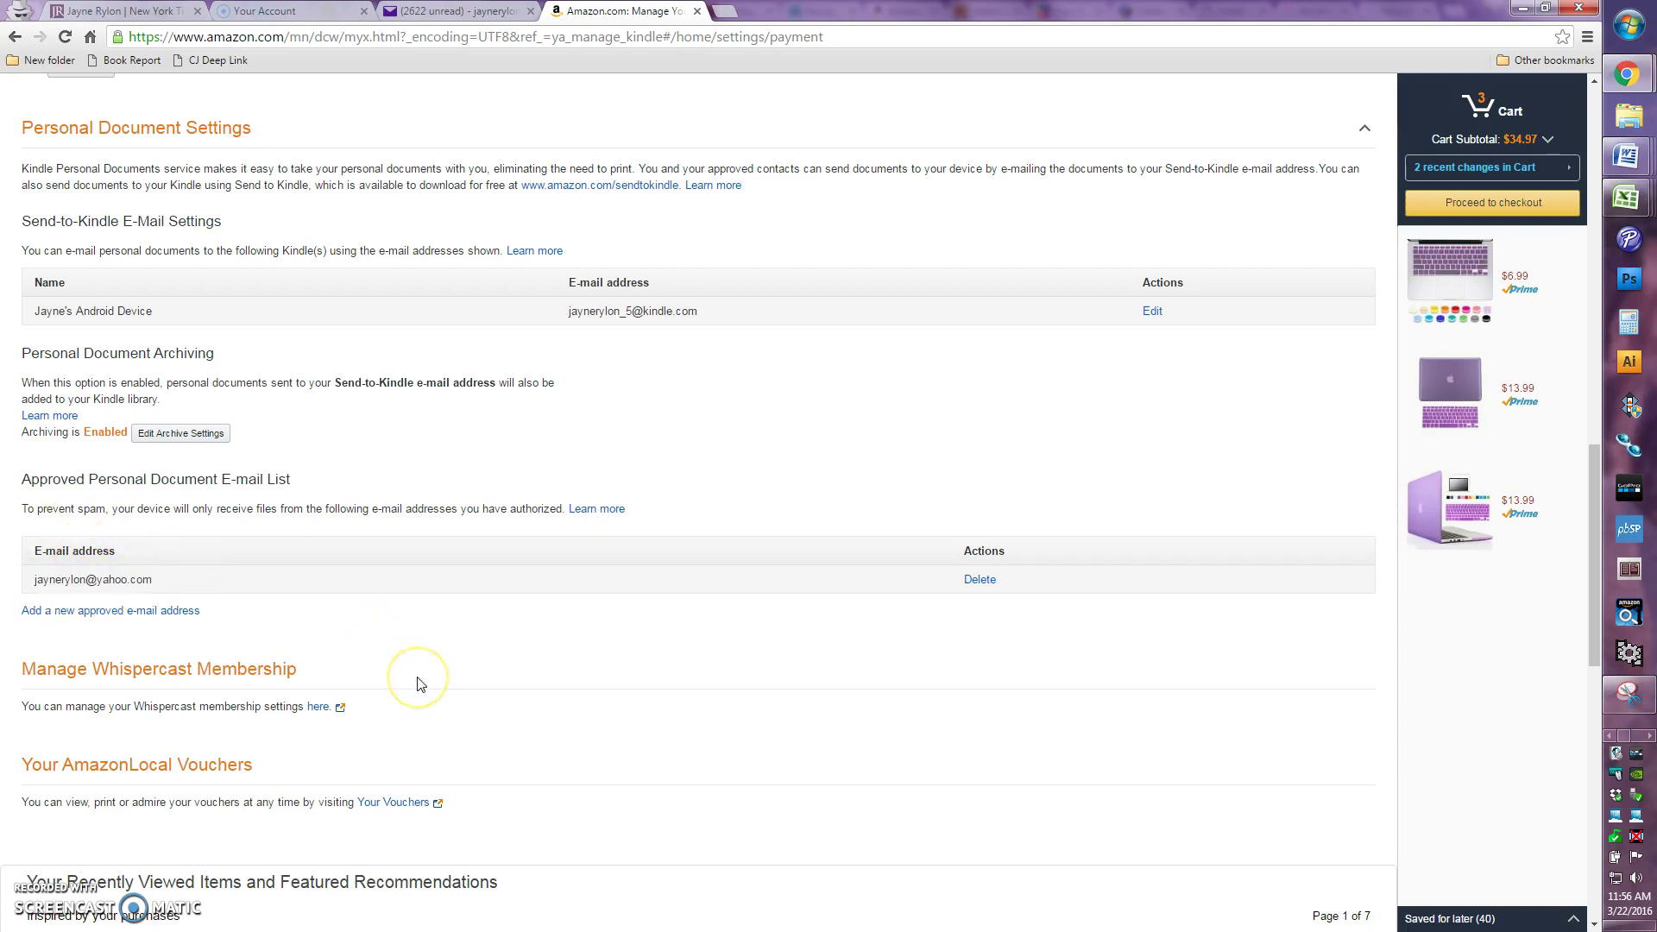
- Highlight the Send-to-Kindle E-Mail Settings explanation, then clear the selection
scroll(417, 683, up, 2)
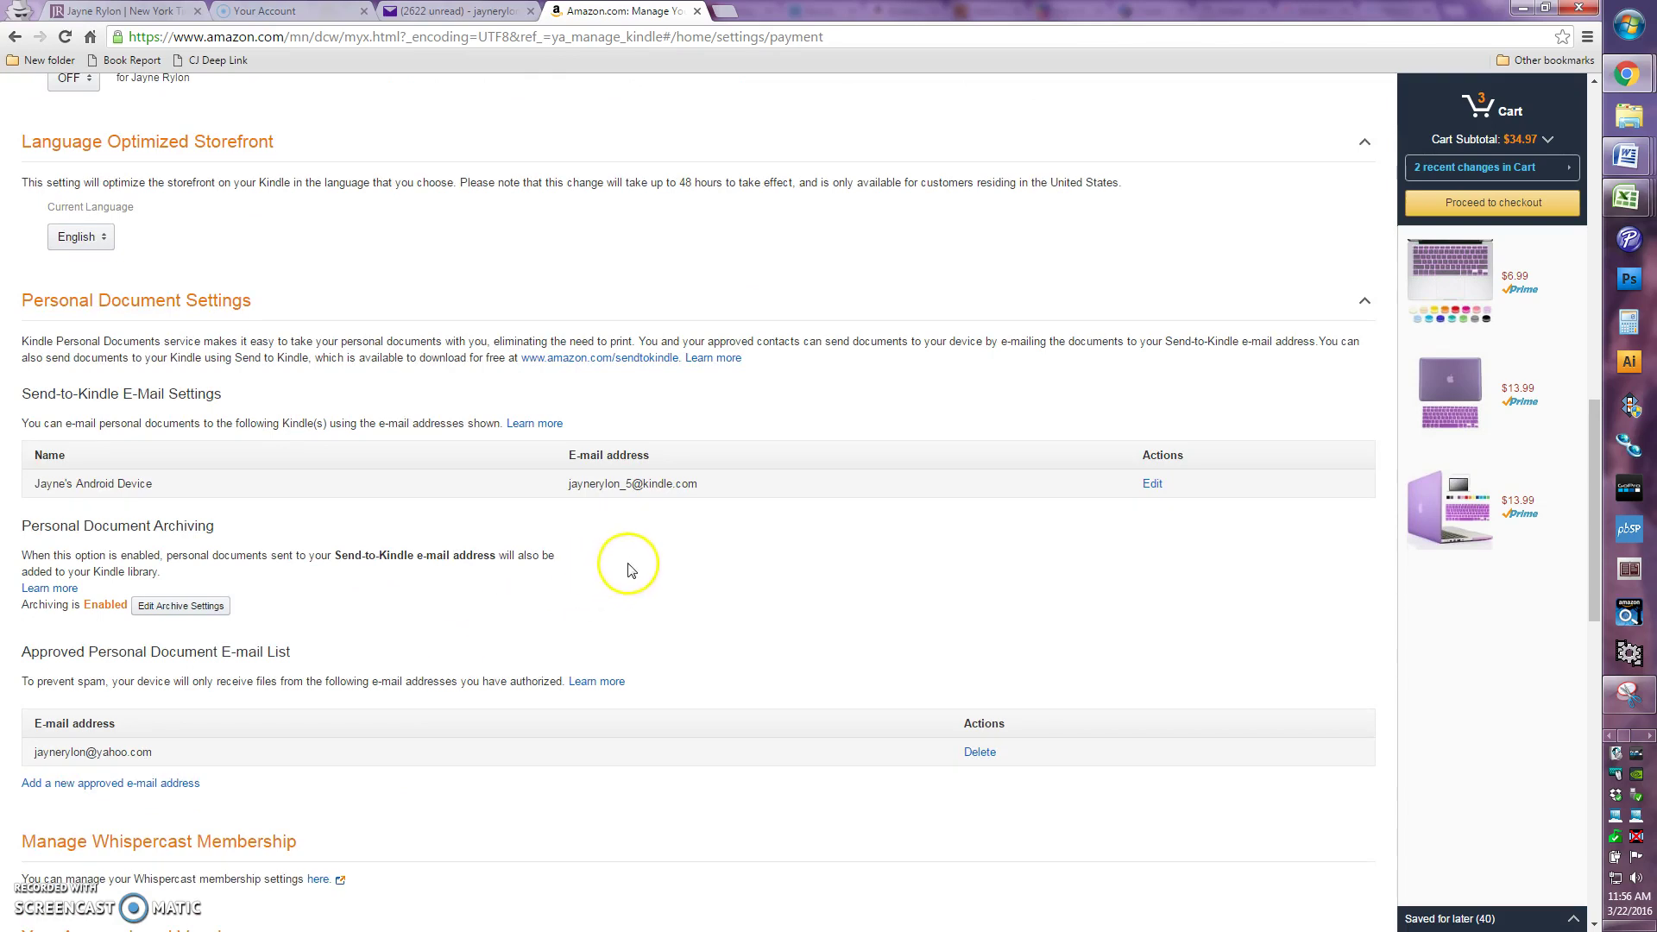
drag(19, 390, 594, 439)
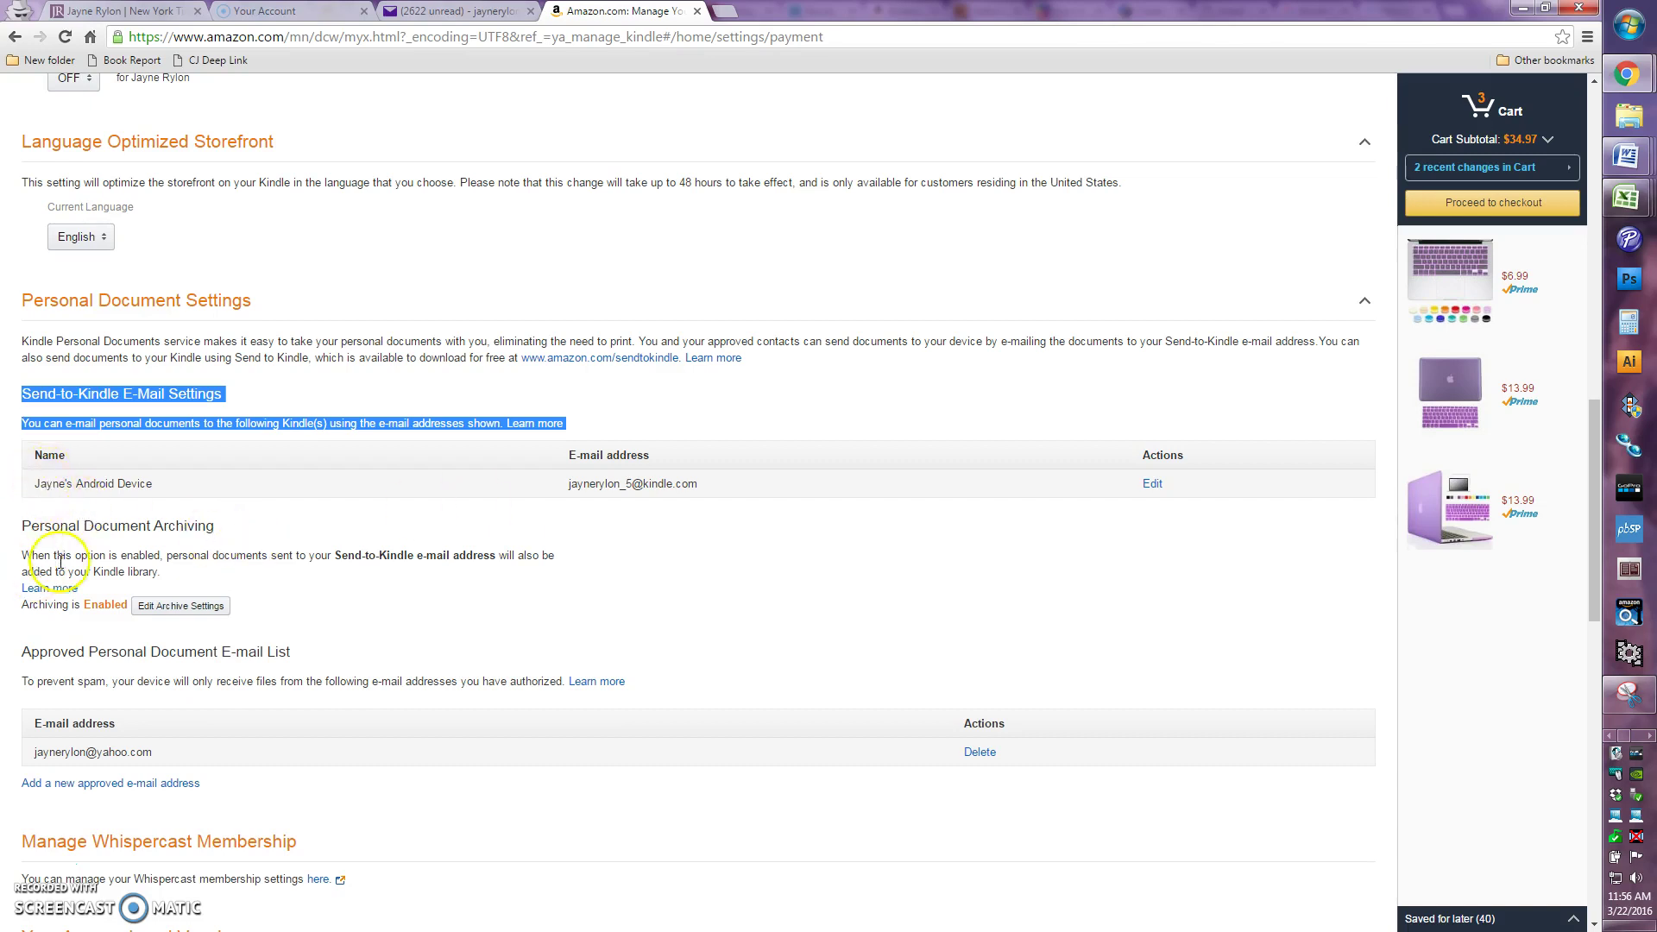
click(31, 496)
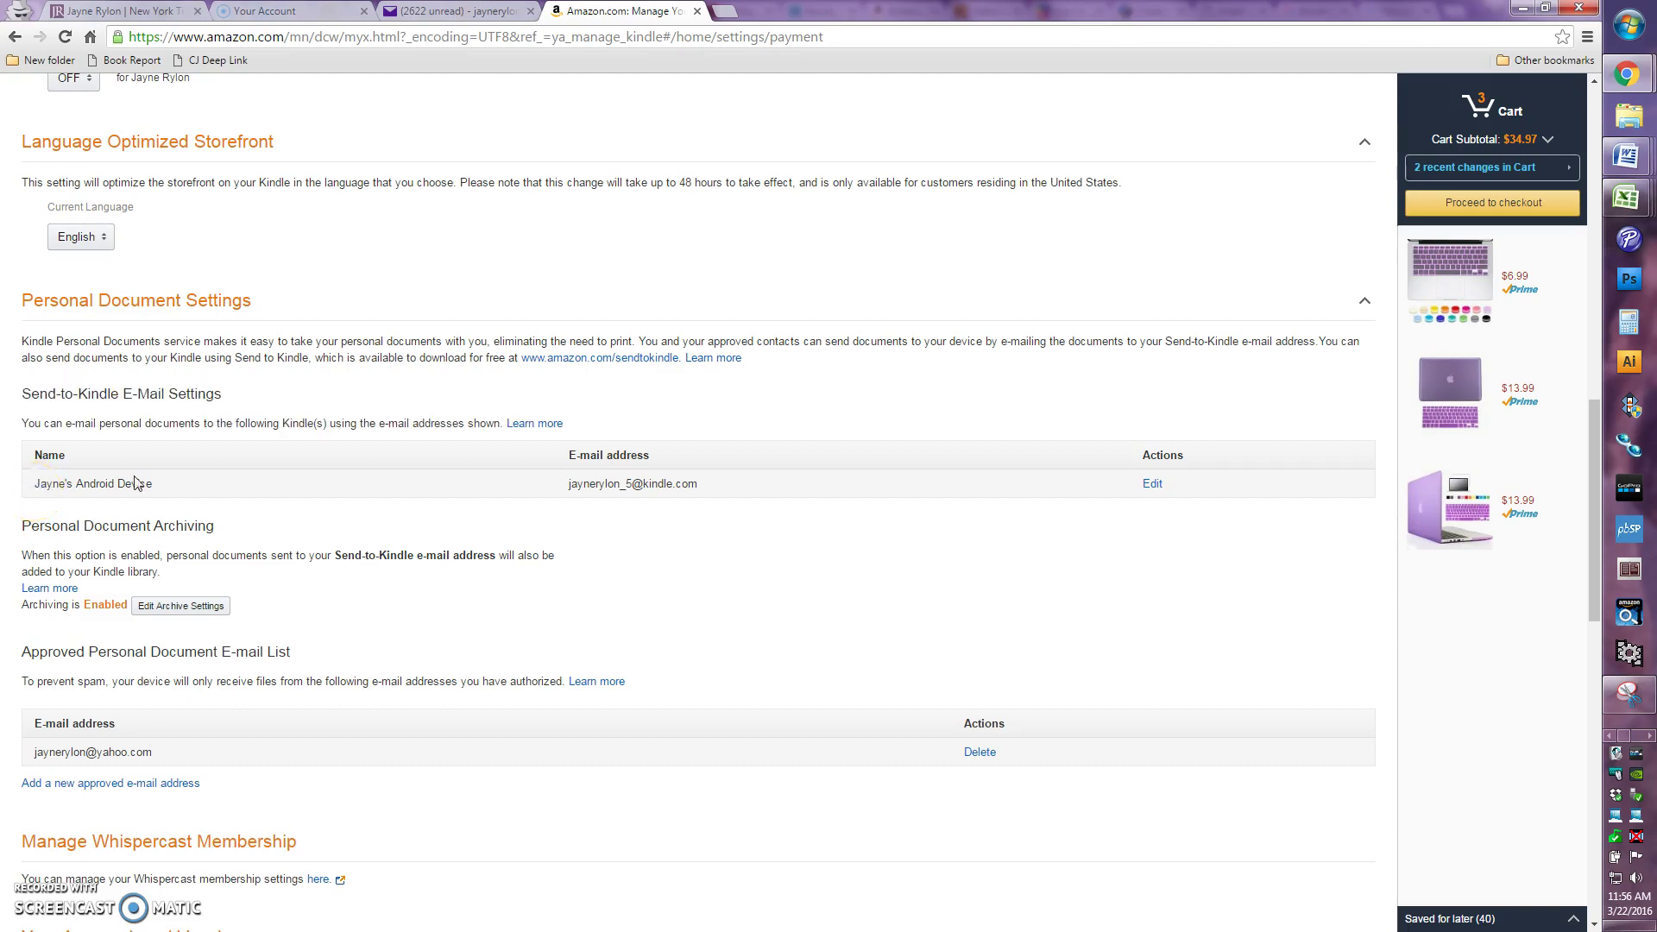
click(381, 504)
- Select the Android device's Send-to-Kindle e-mail address and copy it
drag(720, 491, 563, 492)
right_click(576, 492)
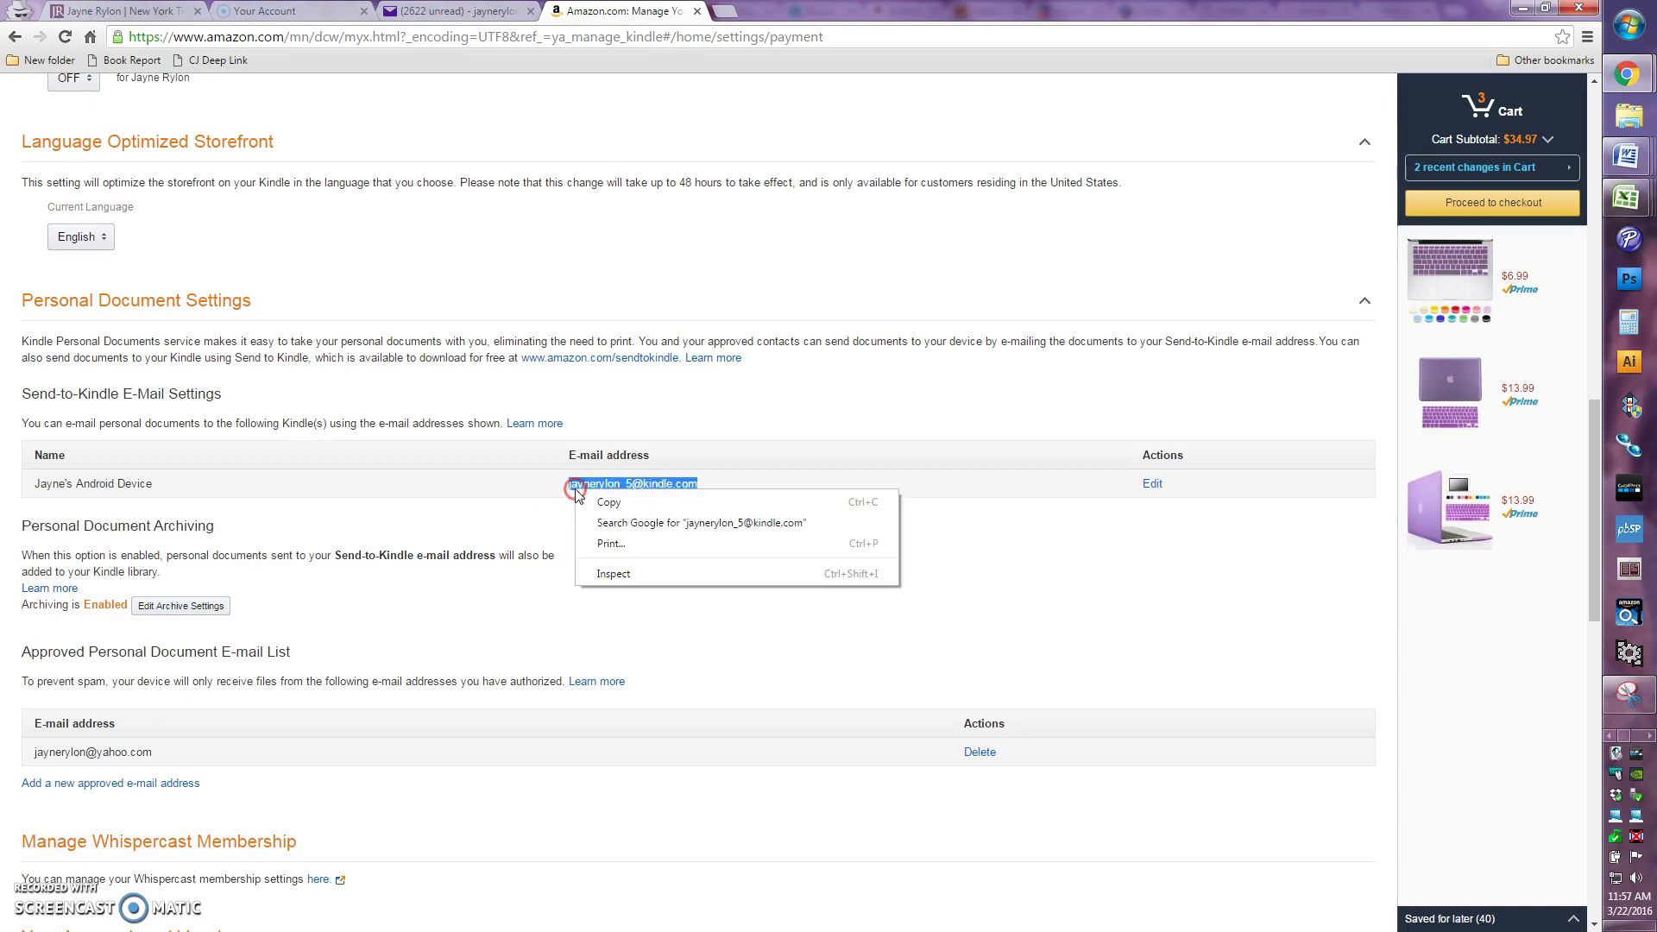
click(607, 503)
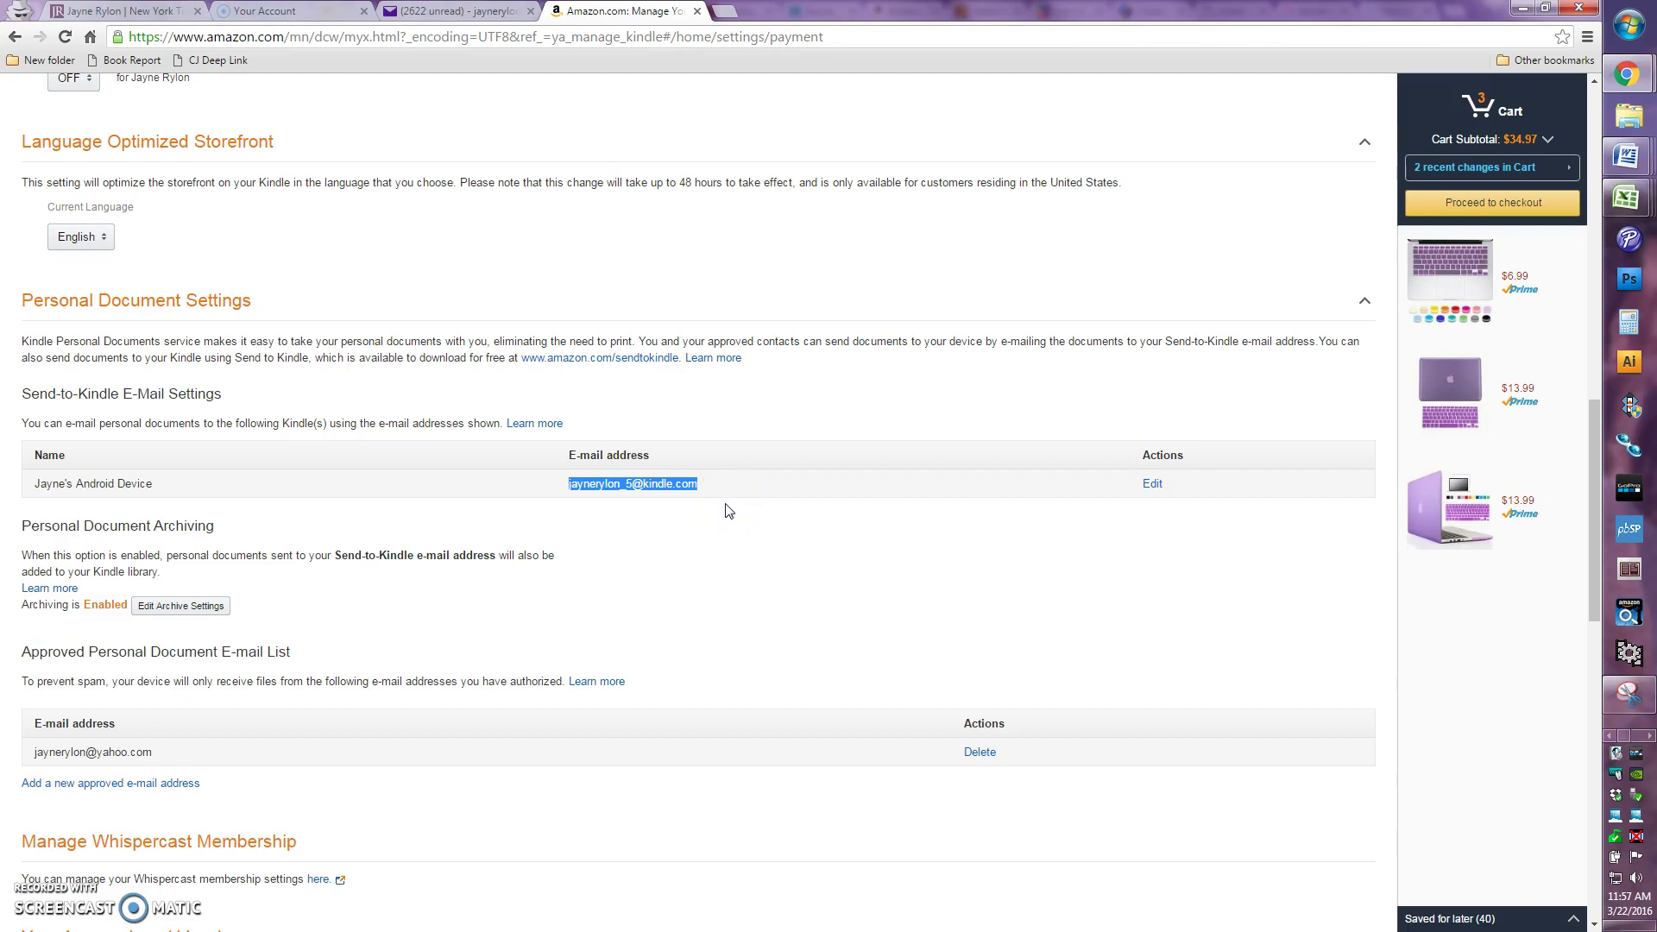
click(725, 525)
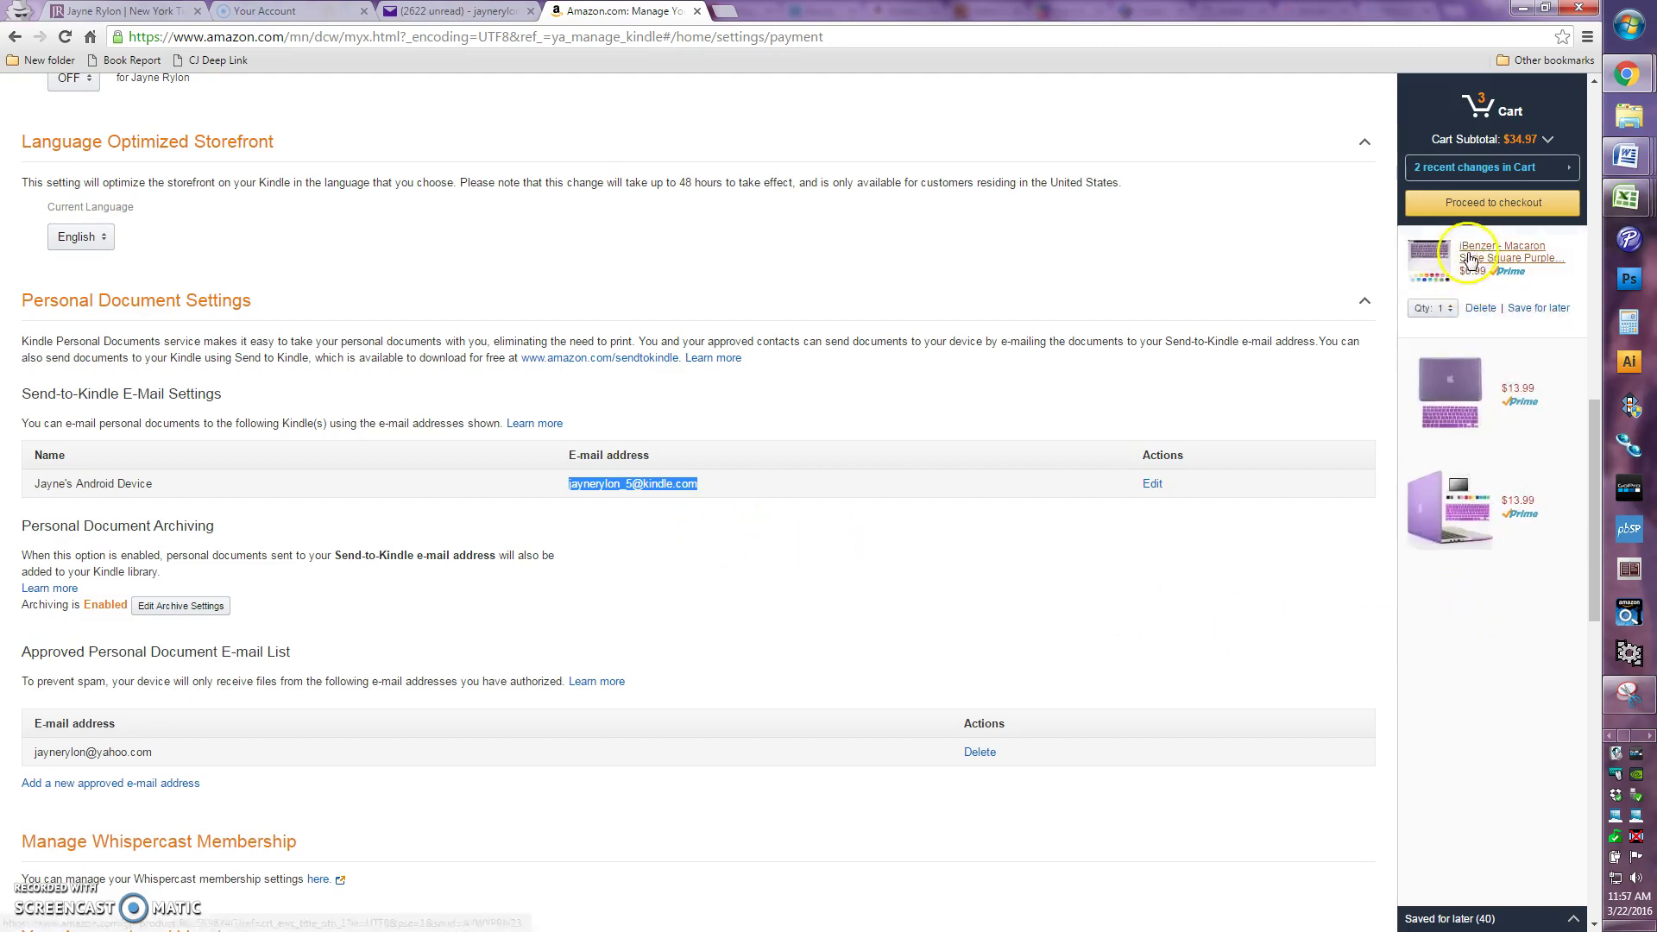
mouse_move(1451, 585)
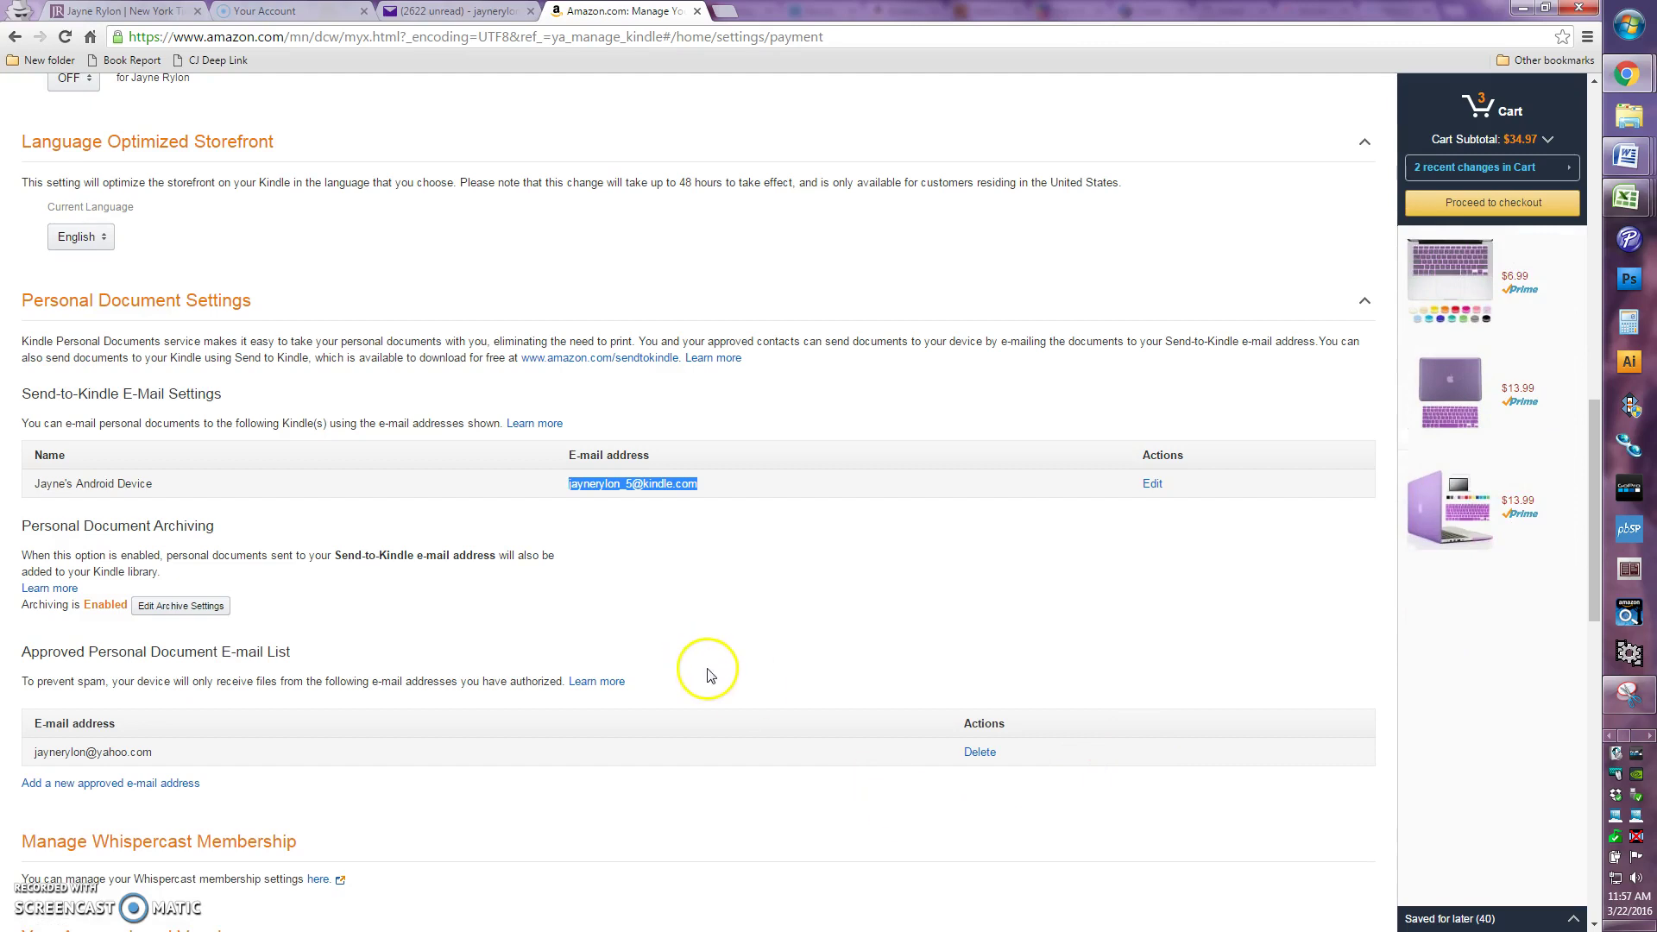
right_click(601, 488)
click(614, 494)
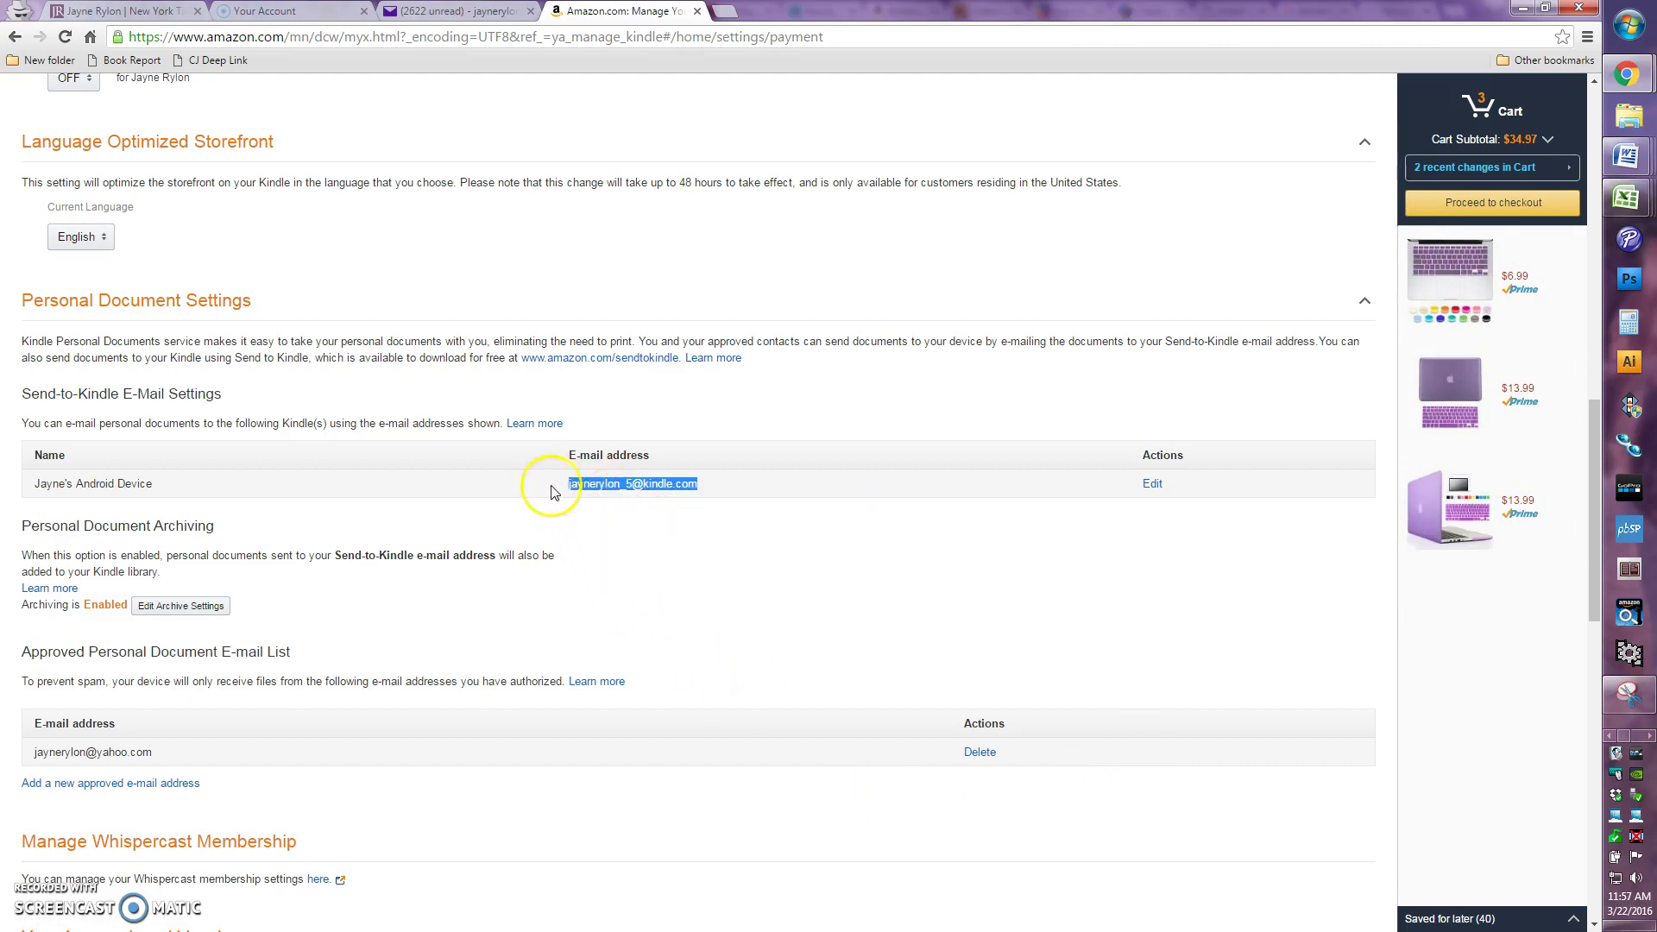
right_click(646, 481)
click(679, 494)
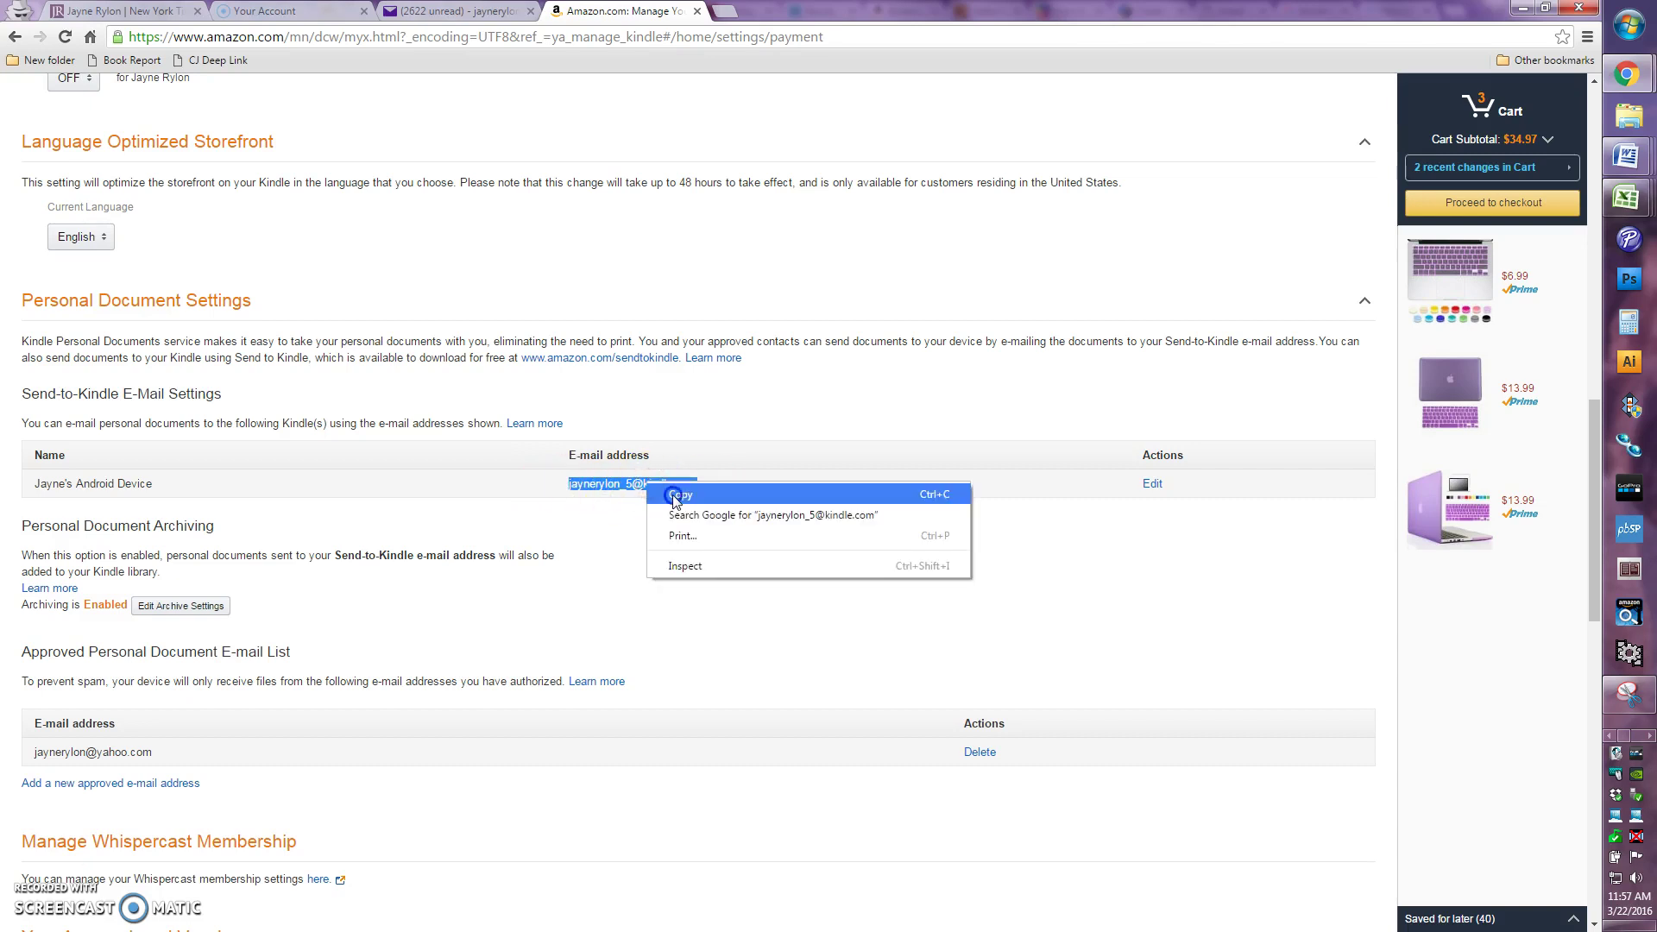
- Compose a new Yahoo Mail message with the pasted Send-to-Kindle address as recipient
click(464, 11)
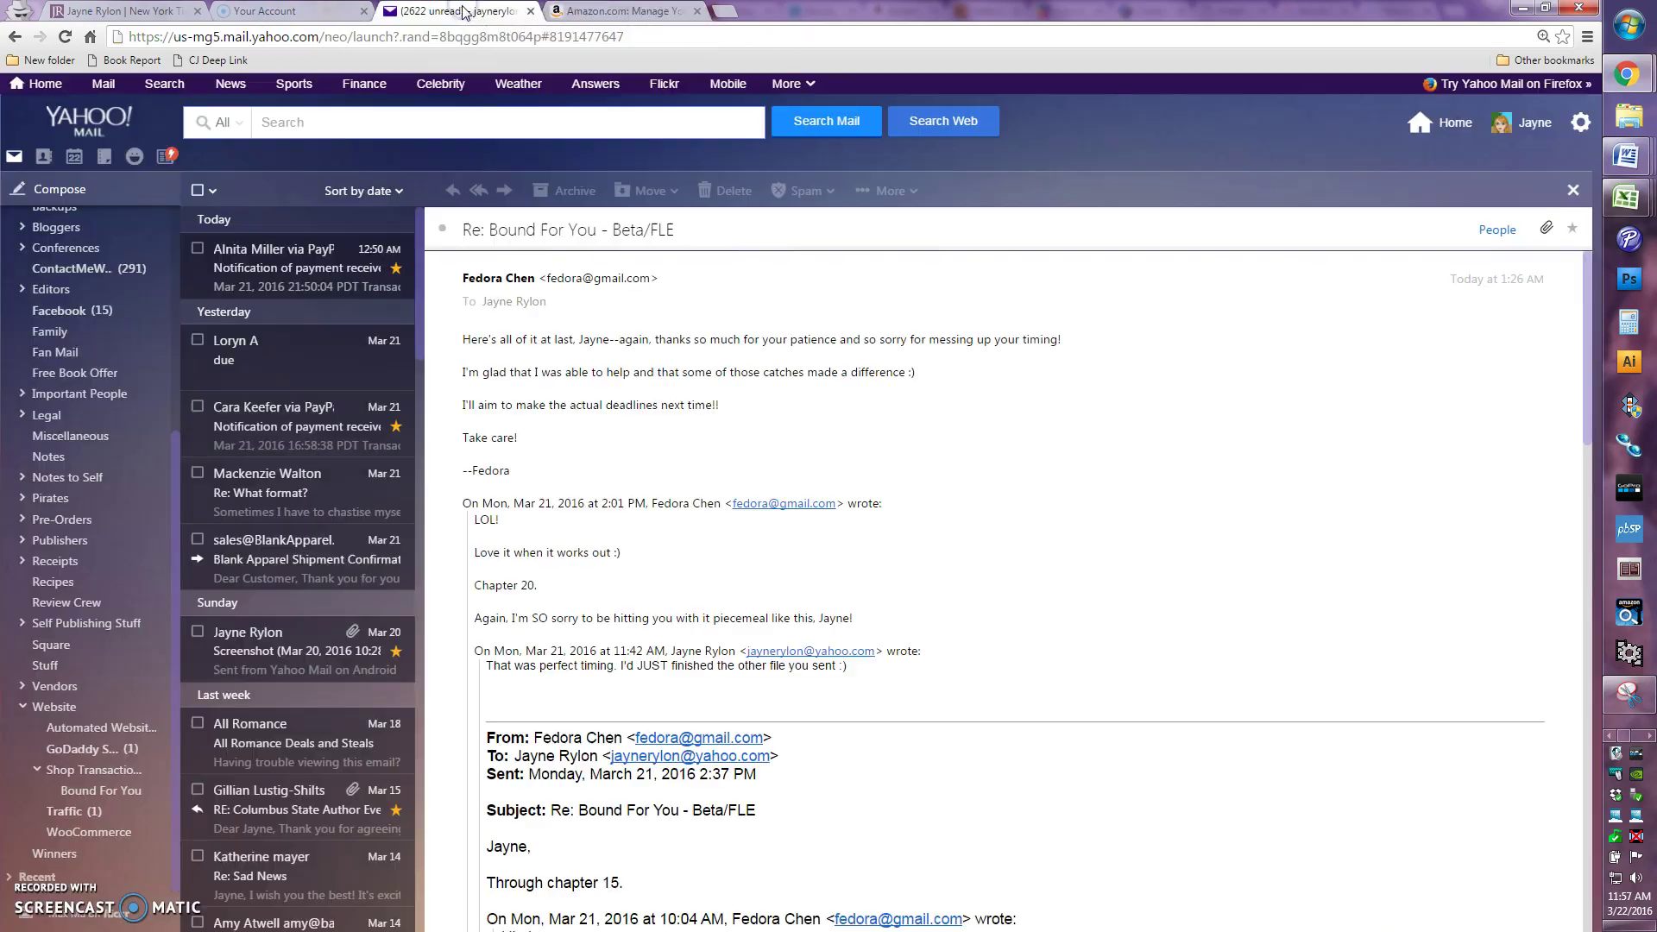
click(77, 190)
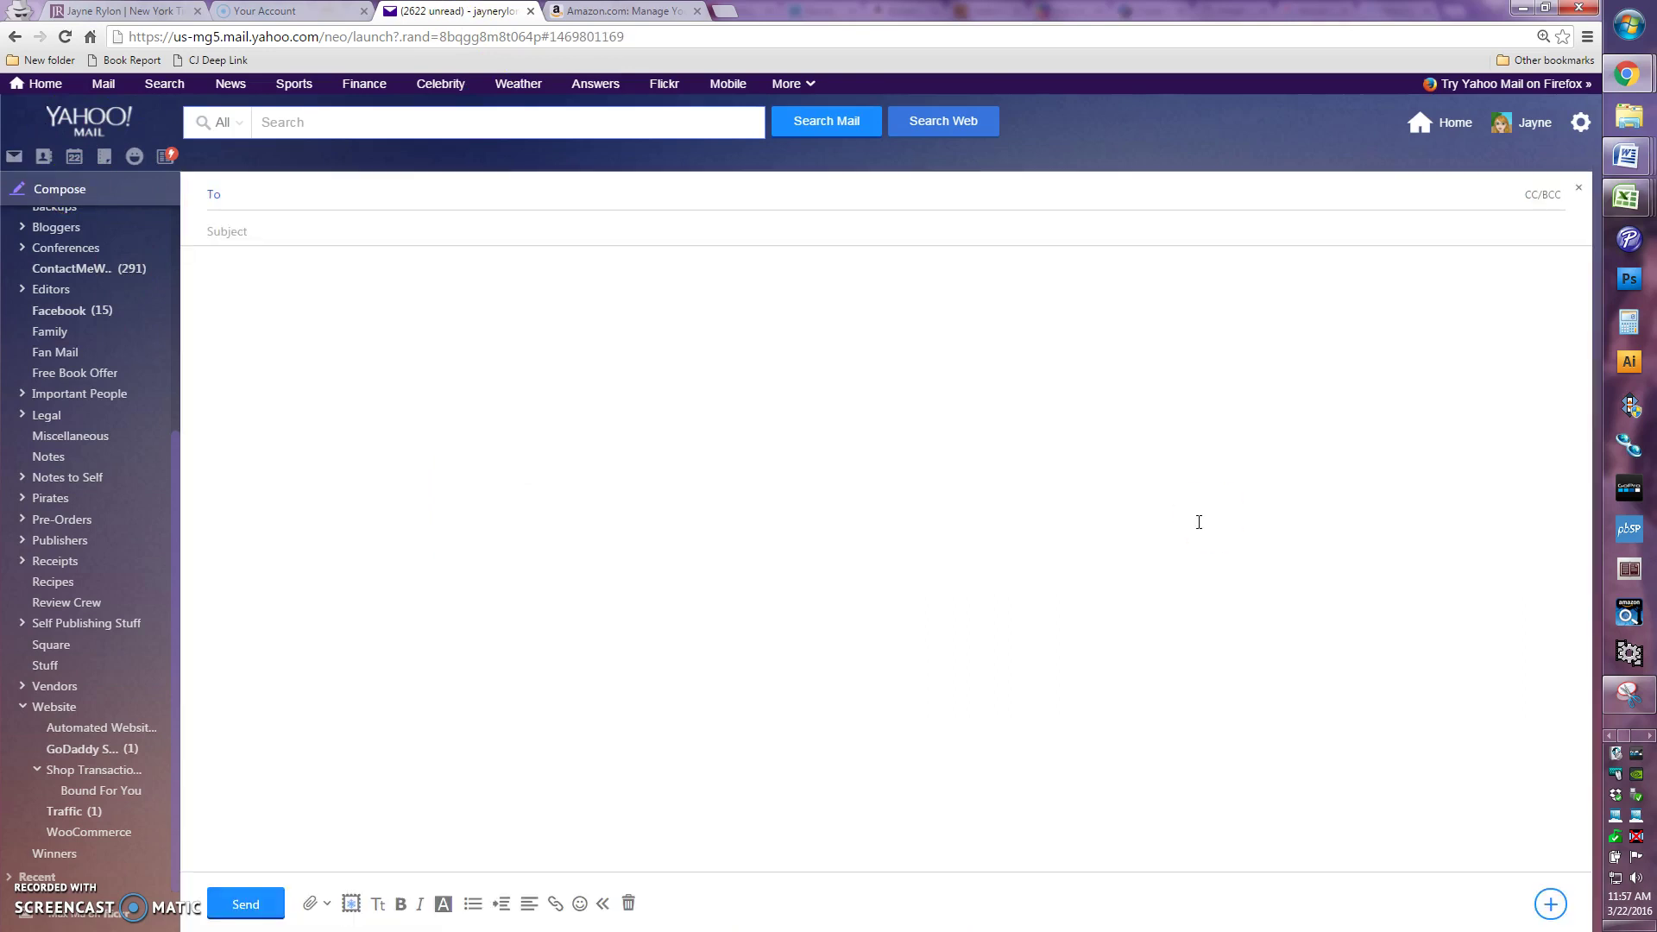
drag(1167, 520, 533, 385)
right_click(293, 190)
click(343, 297)
- Move into the message body and try to attach a file
click(363, 274)
click(359, 367)
click(310, 904)
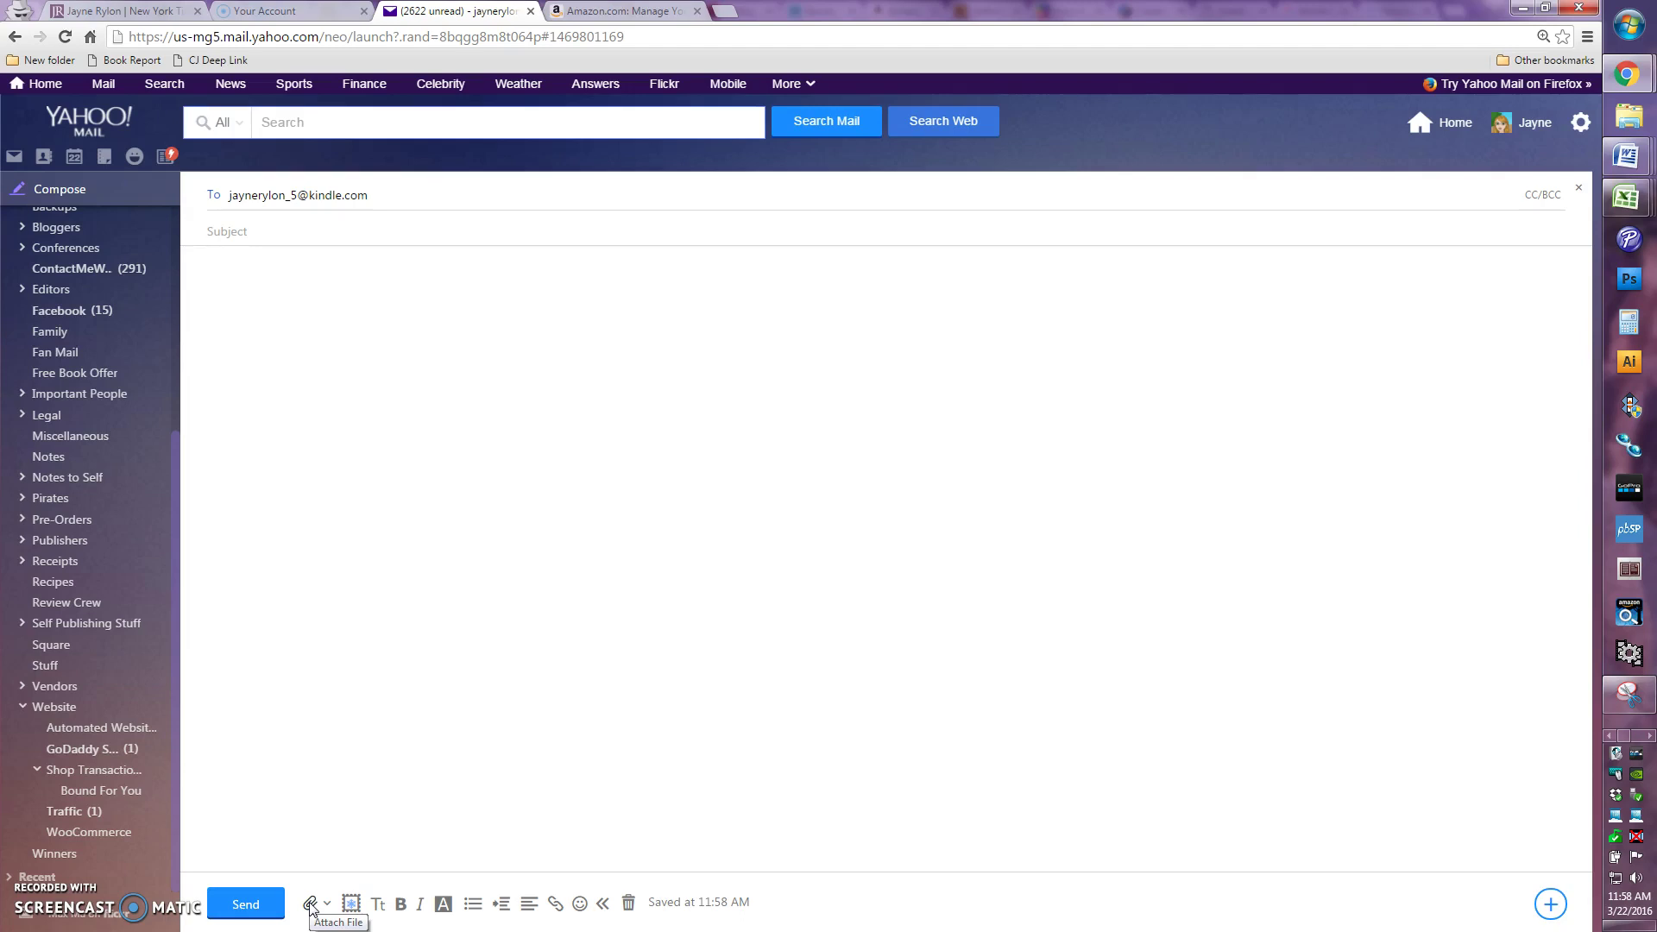
click(310, 906)
click(311, 906)
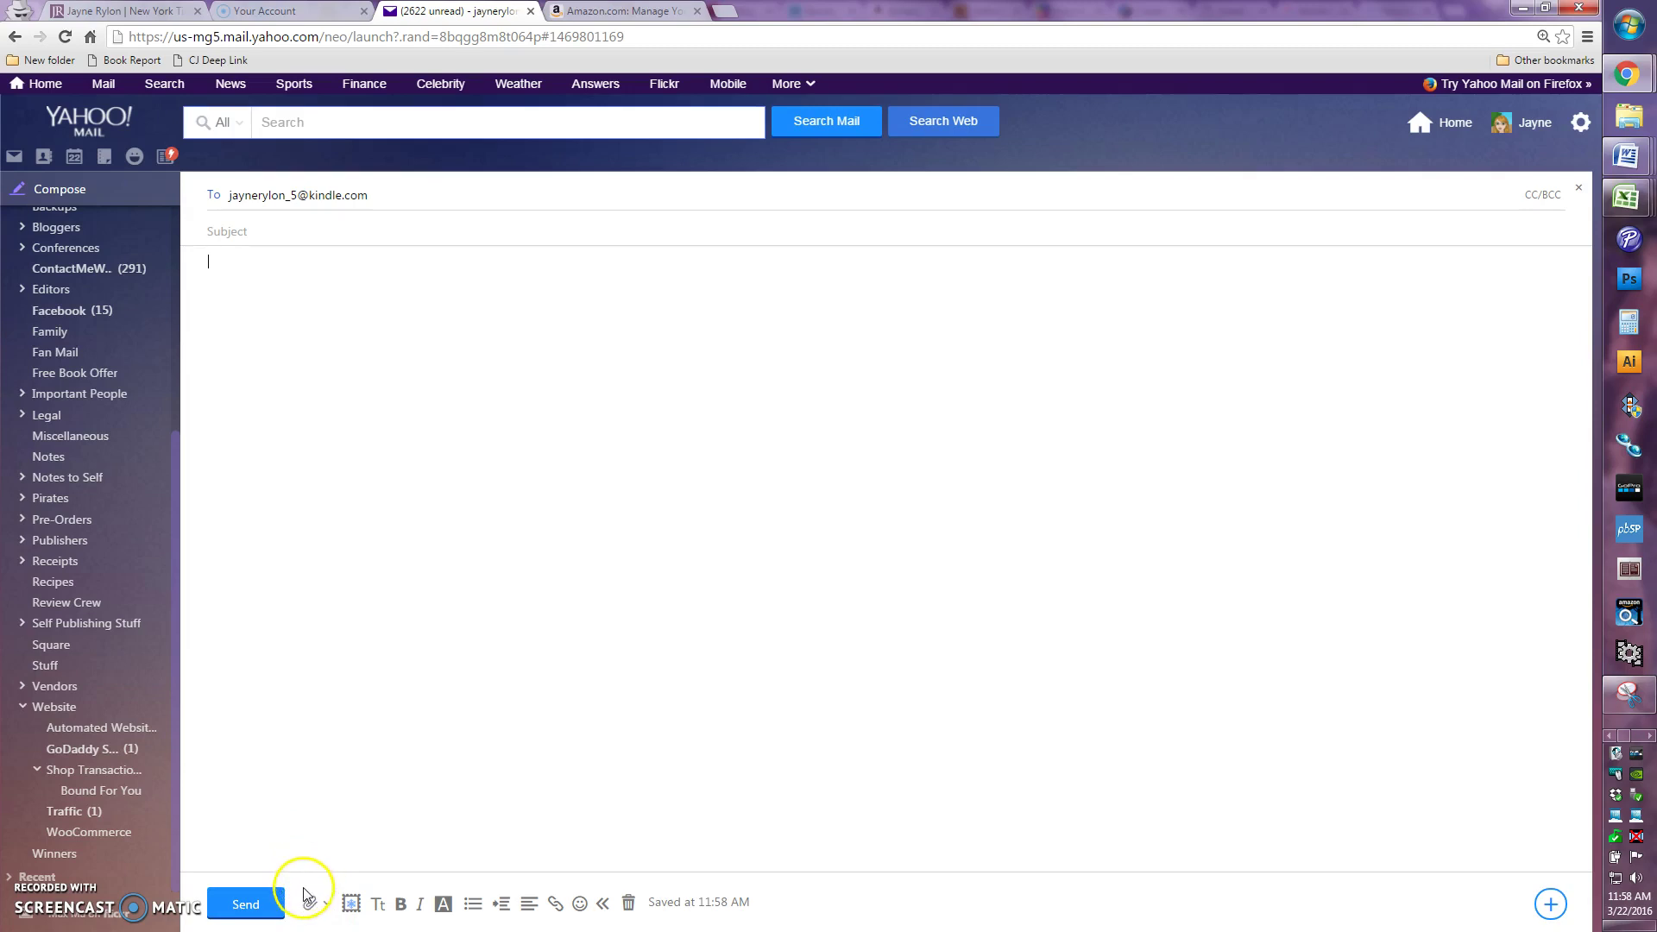
- Attach Bound-For-You-Kindle.mobi from 1data > eBooks, sorting files newest first by date modified
click(310, 902)
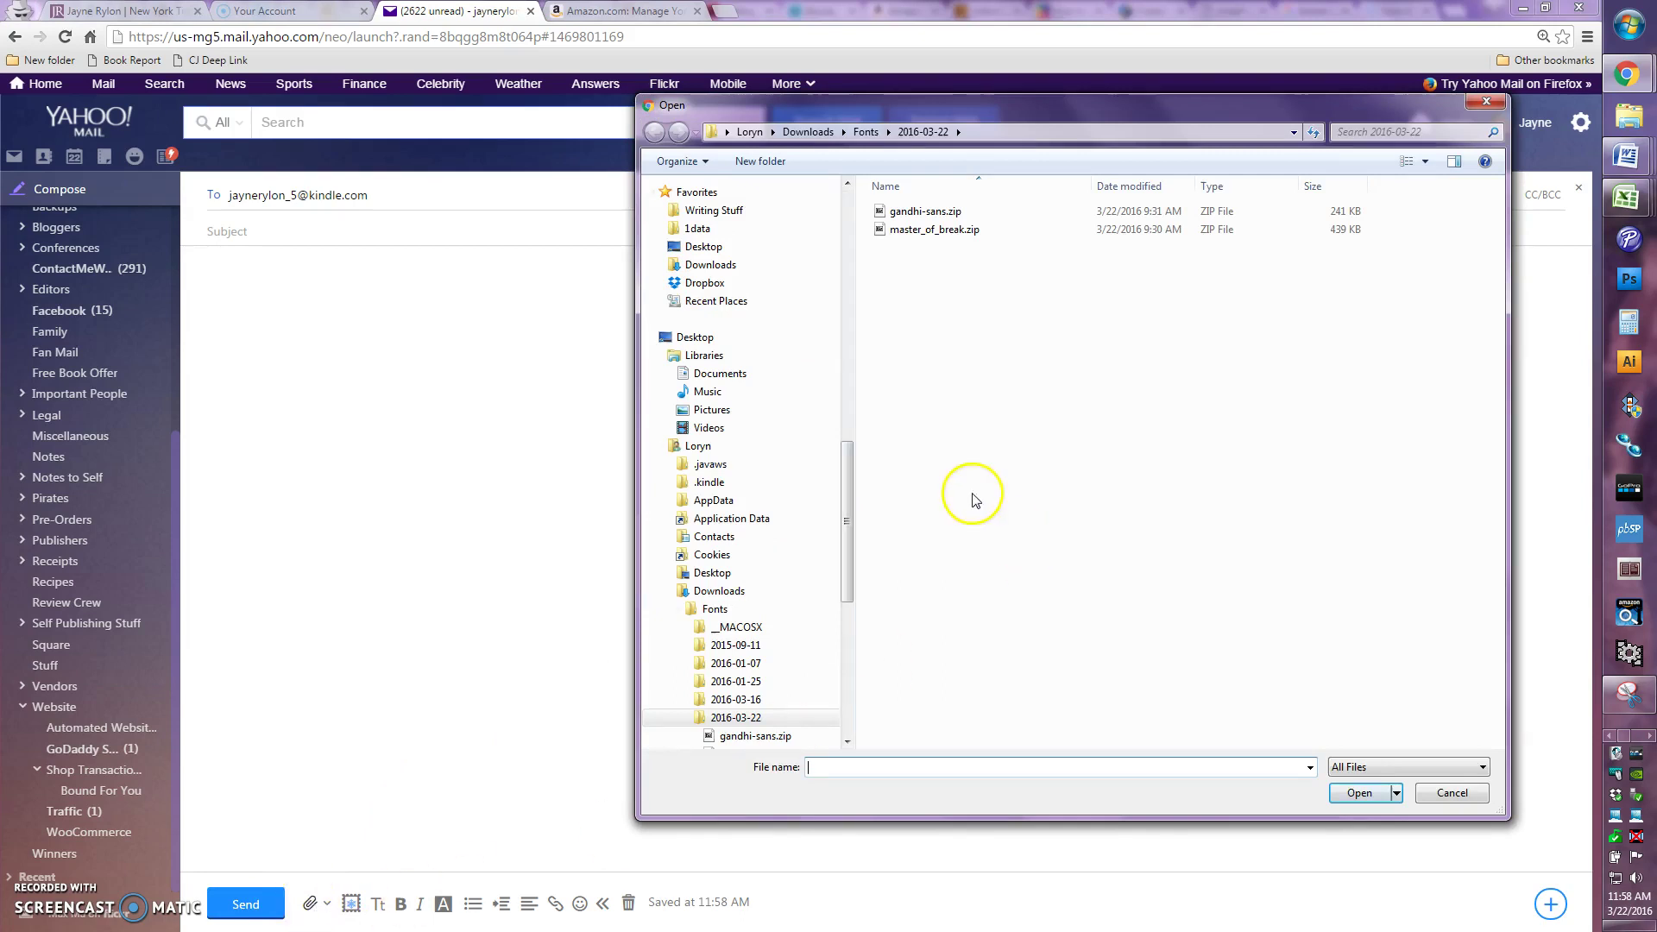
click(722, 210)
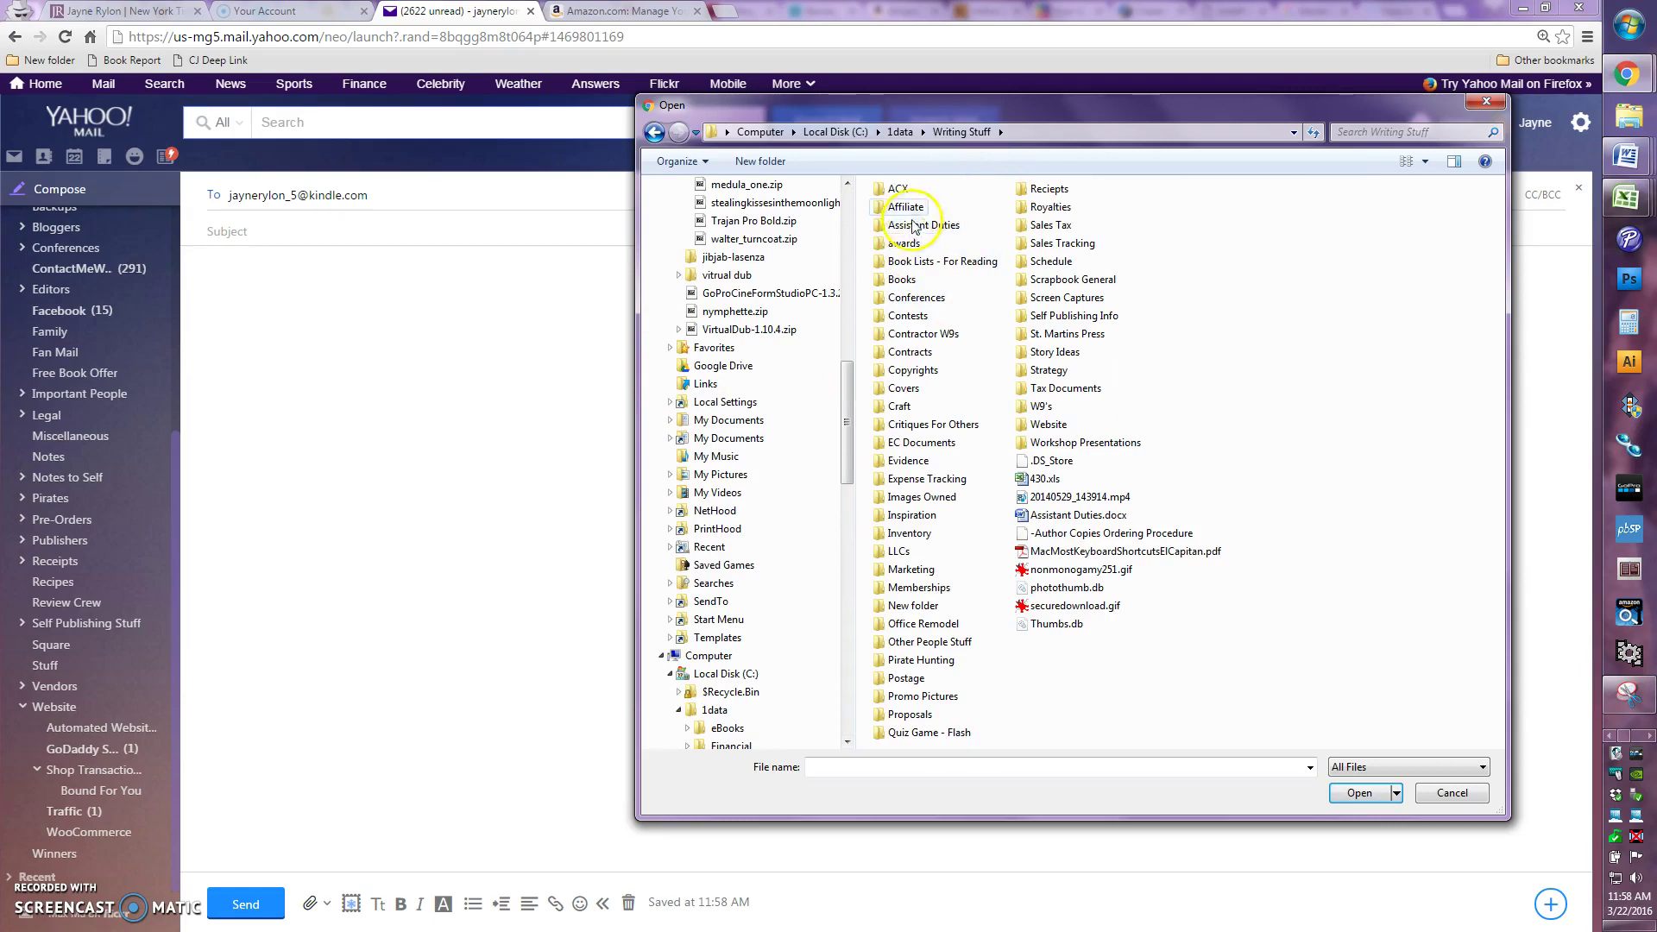
click(900, 131)
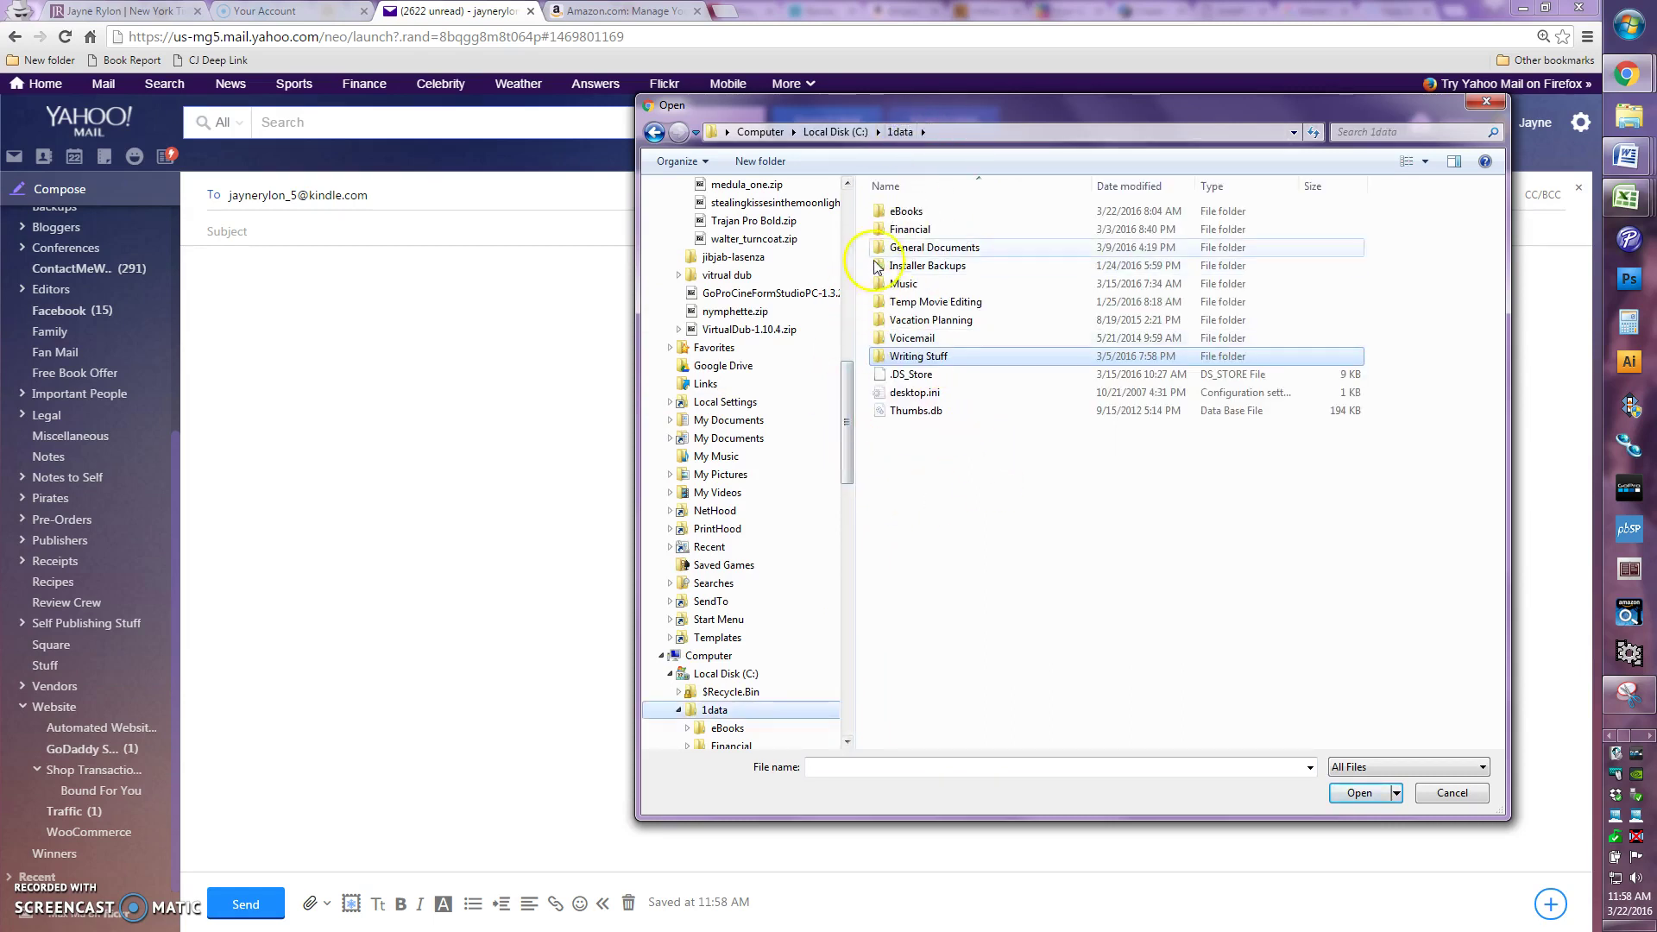
double_click(906, 211)
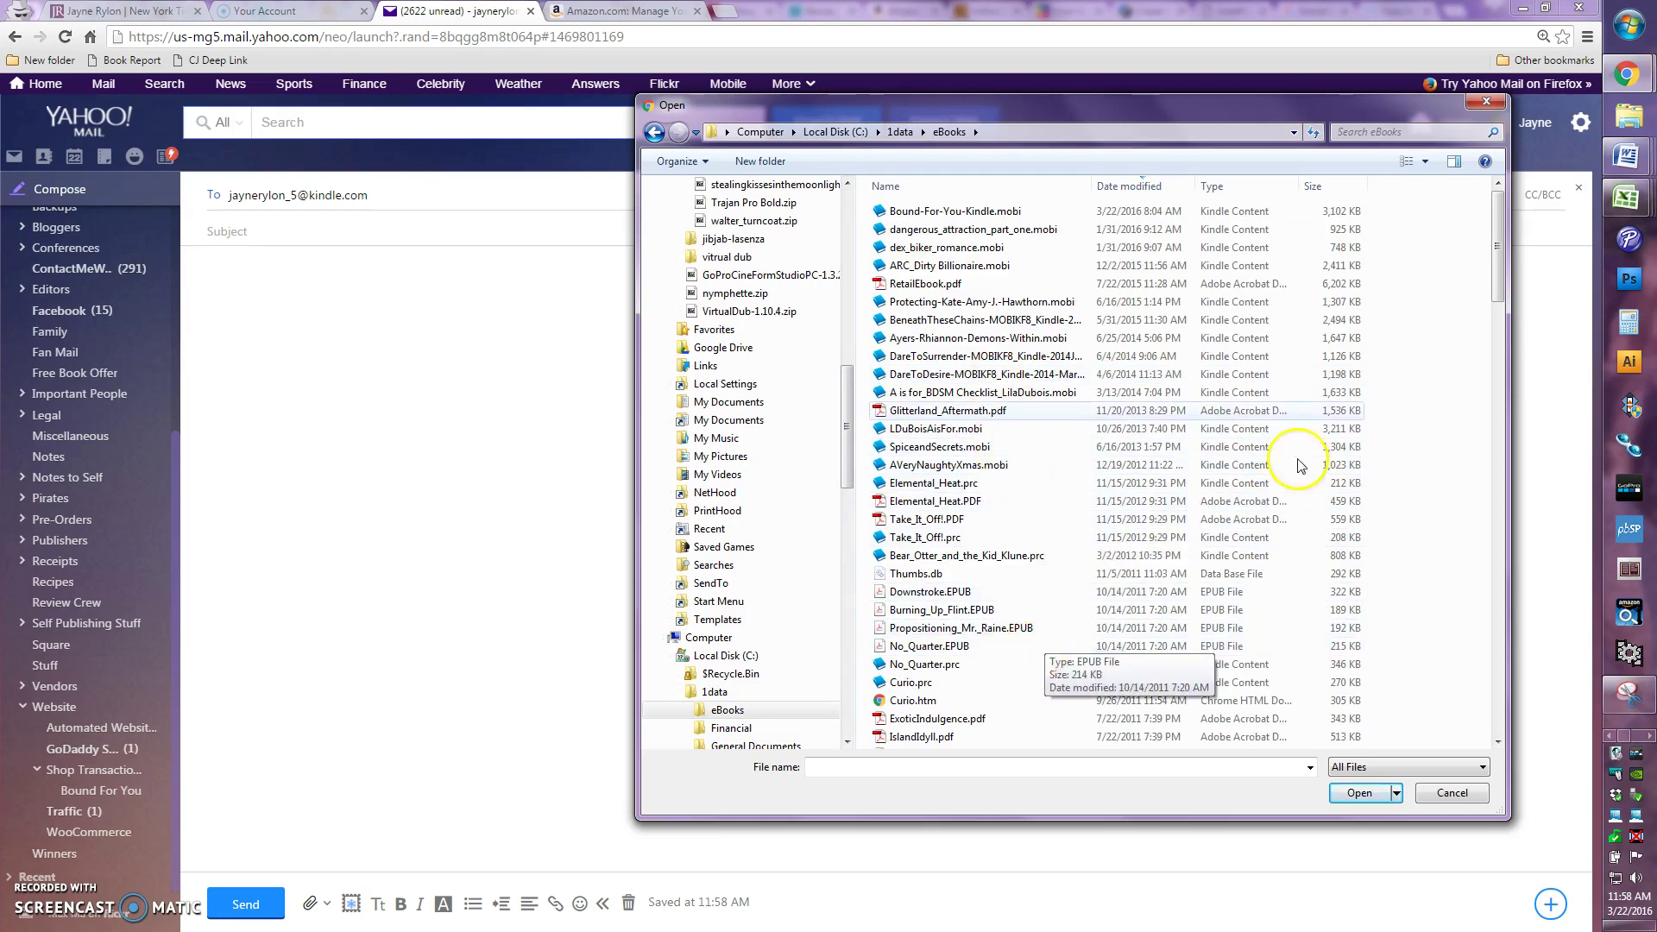
click(1134, 189)
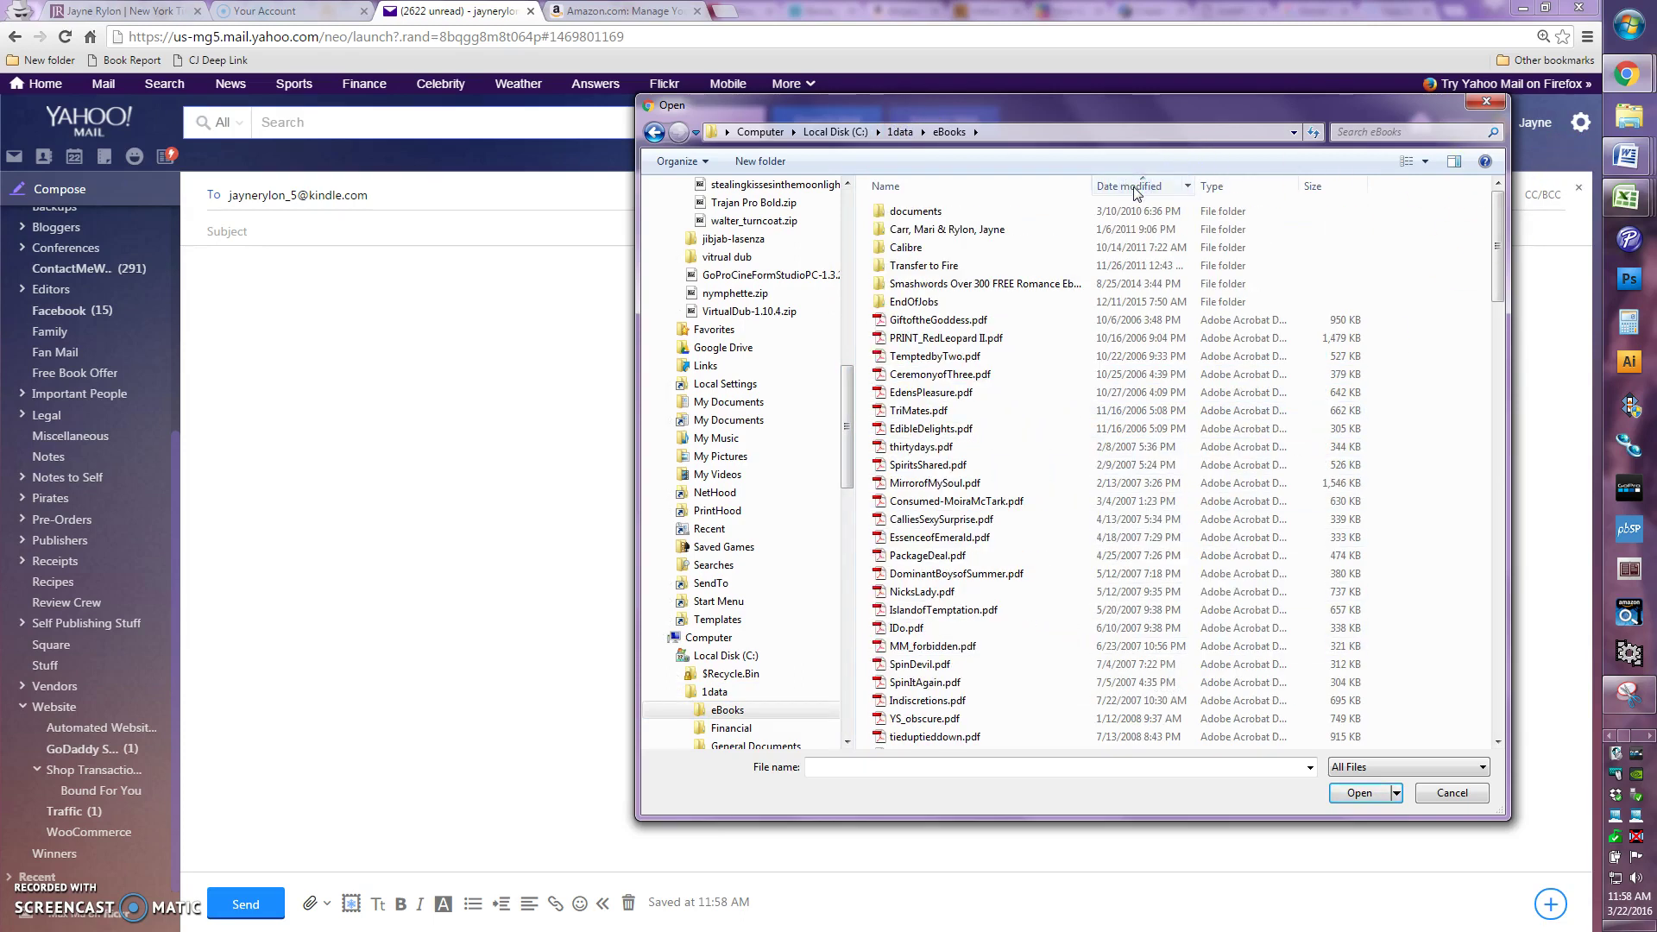
click(1134, 188)
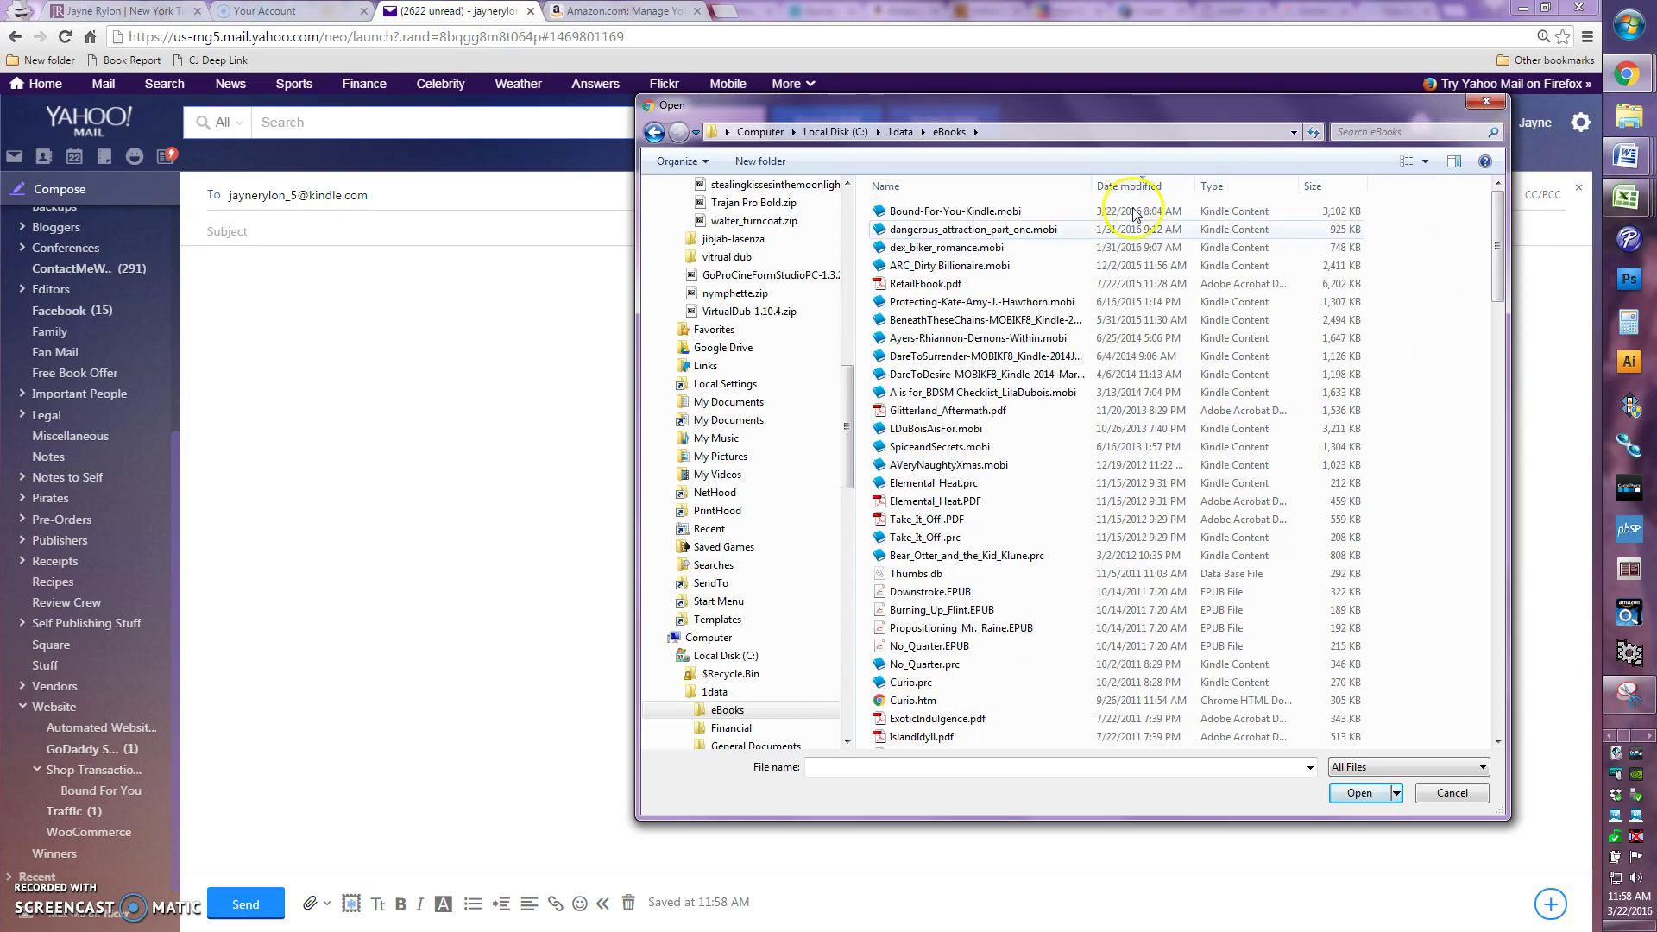
click(1129, 190)
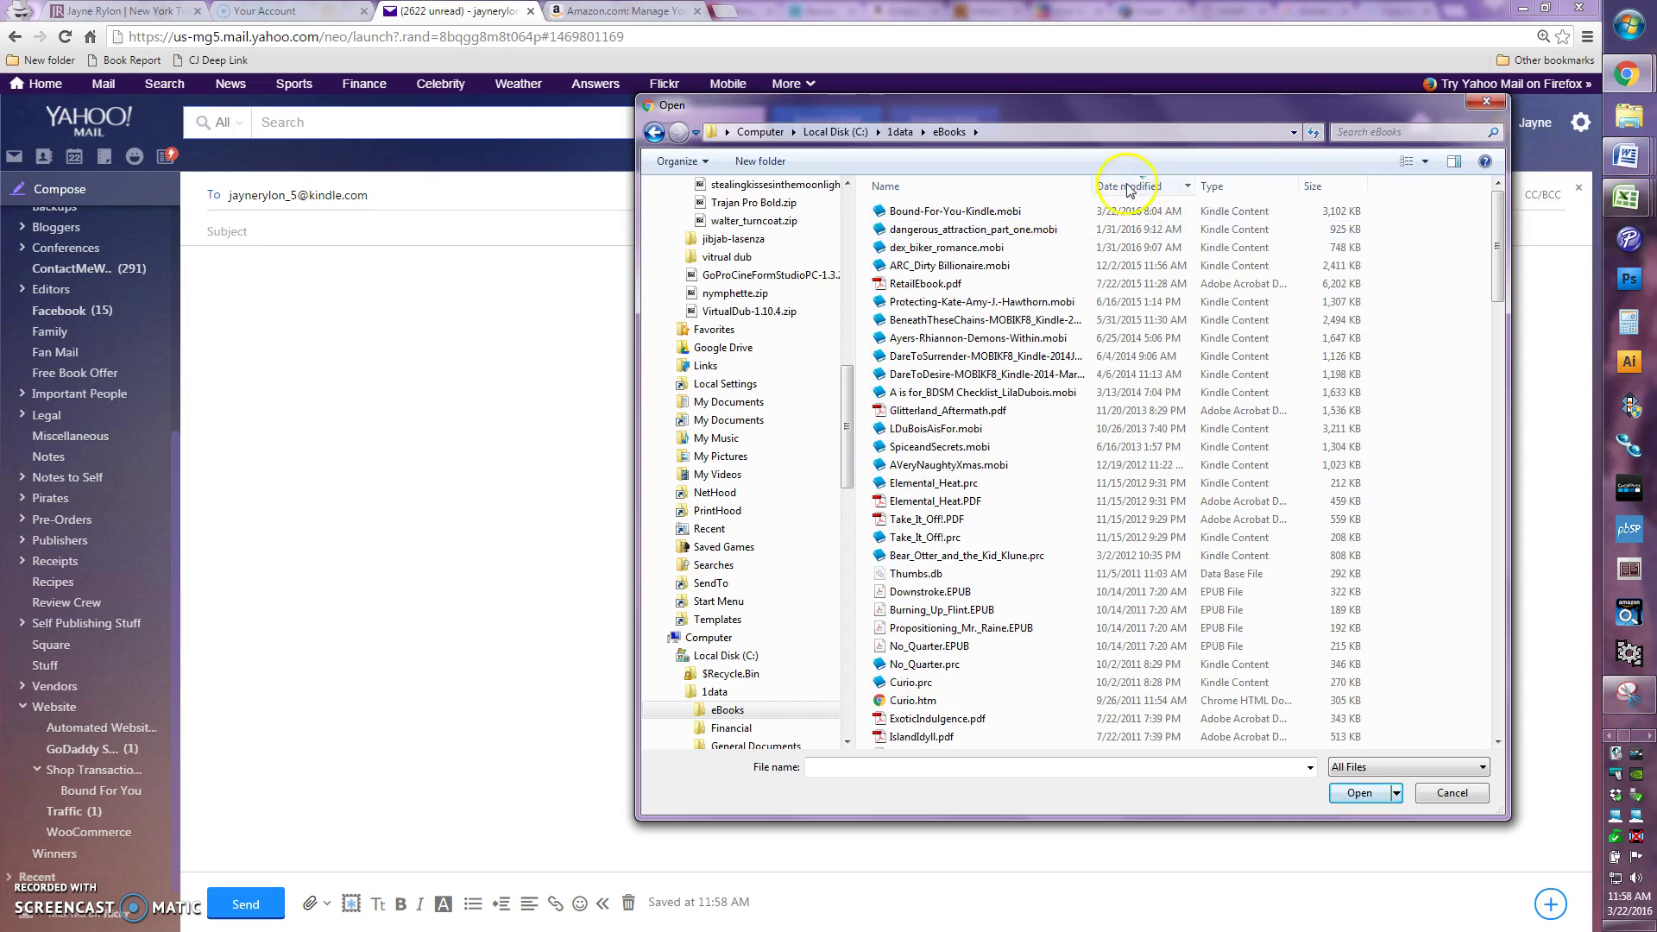
click(972, 215)
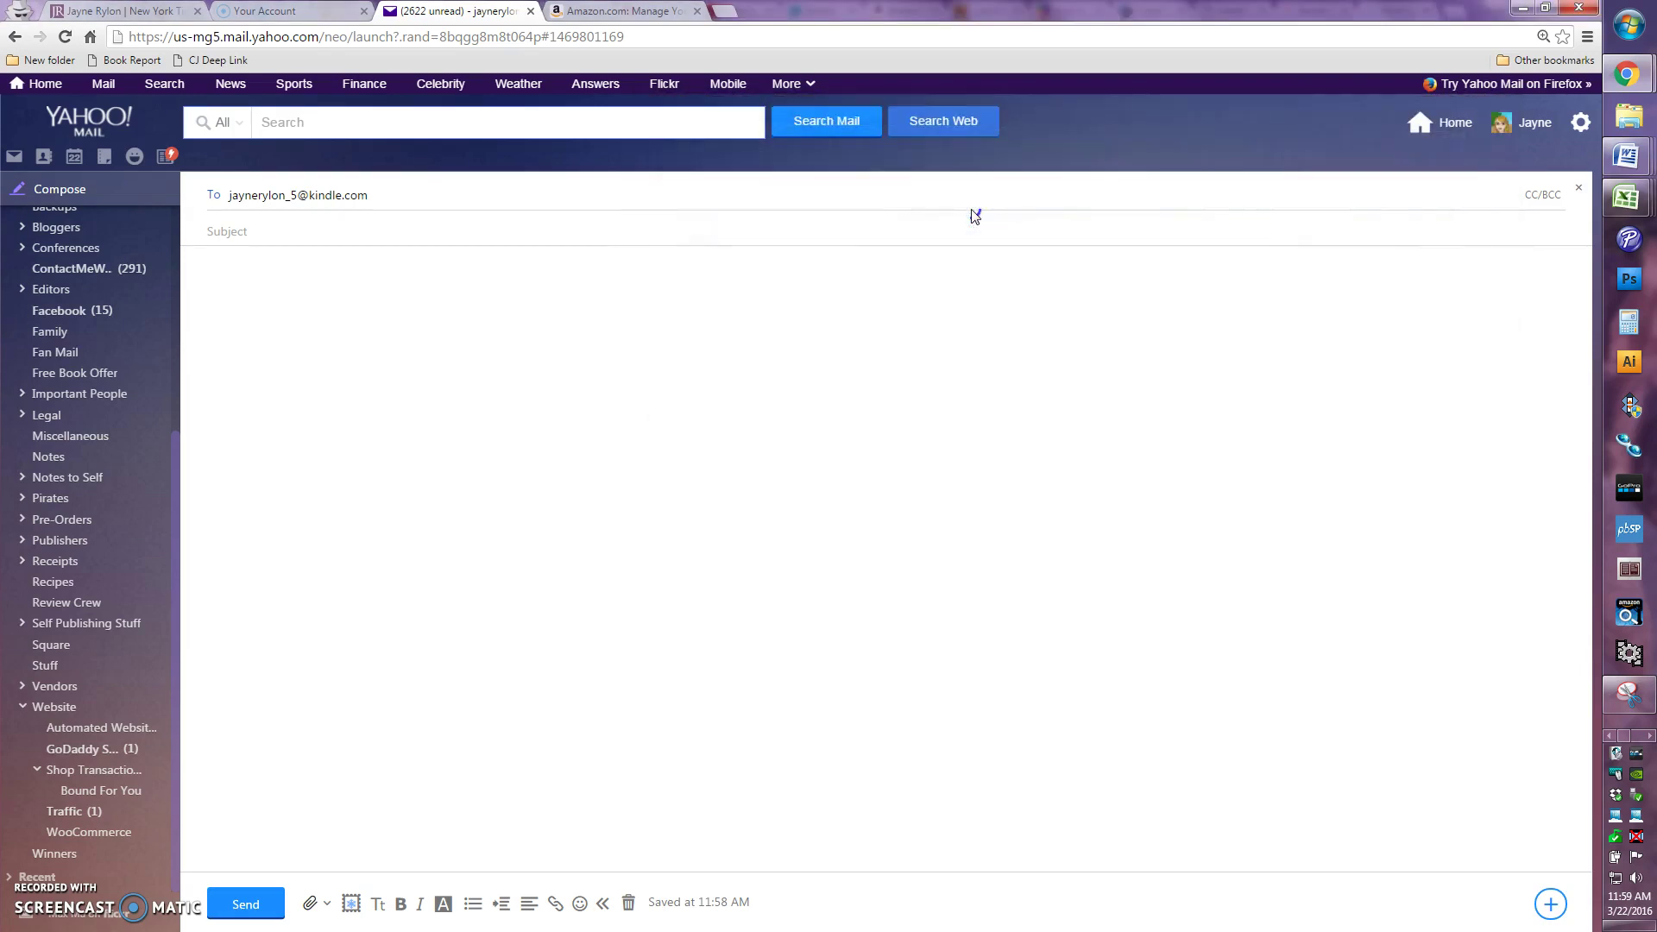
- Confirm the ebook attachment and send the message without a subject
click(372, 680)
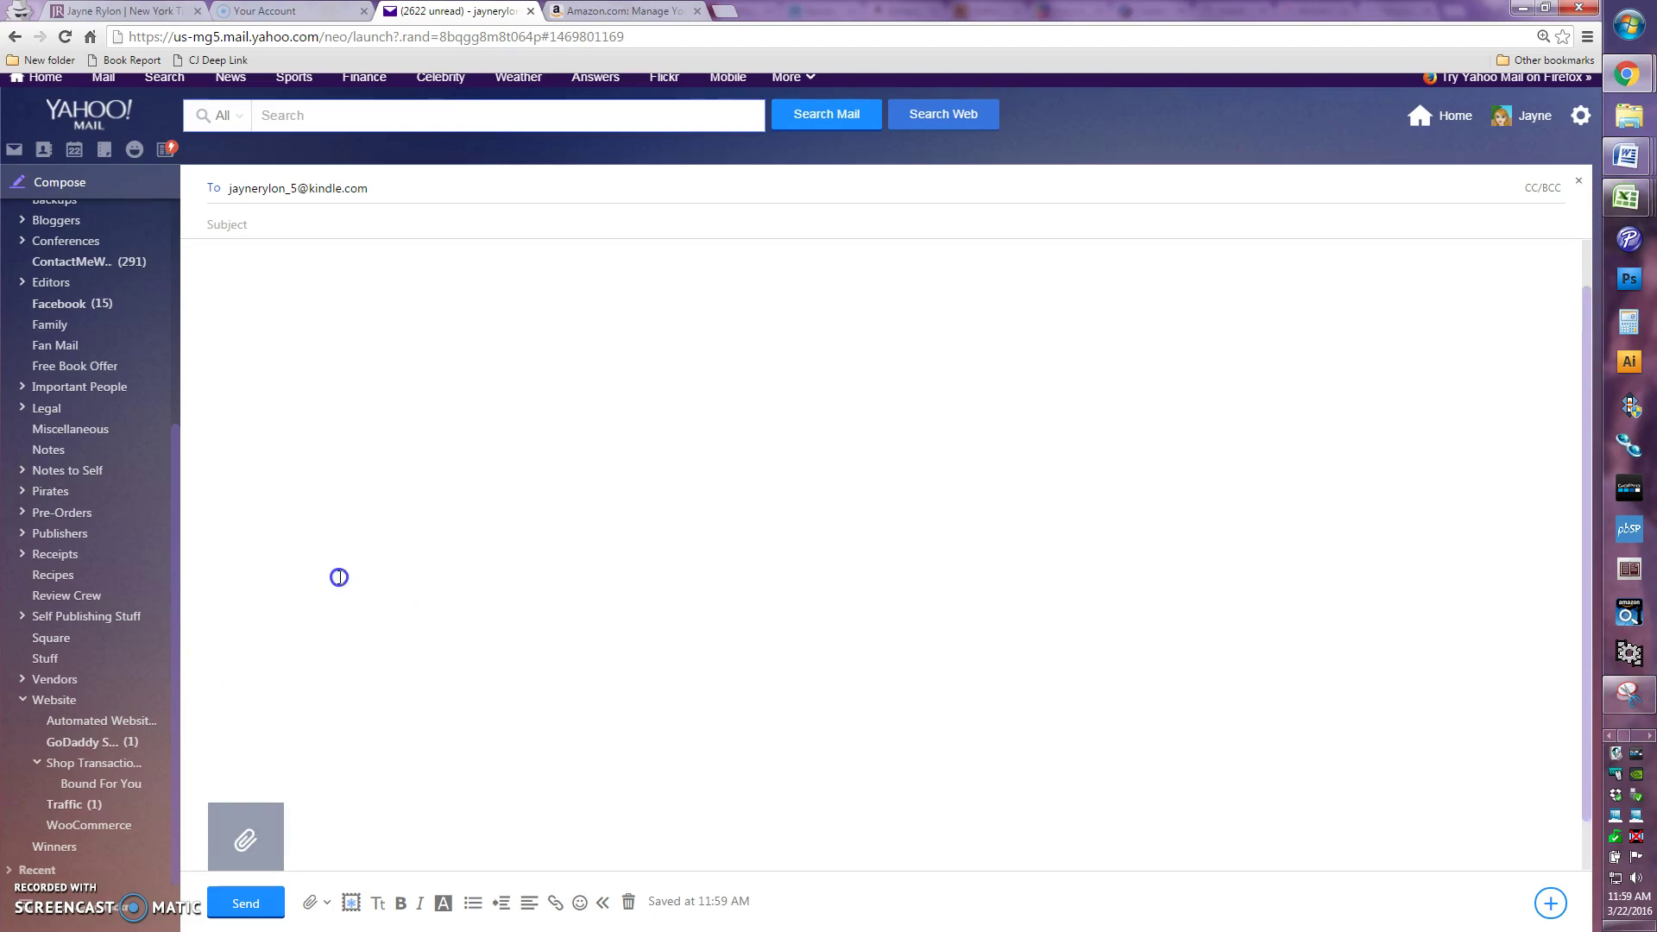
click(246, 903)
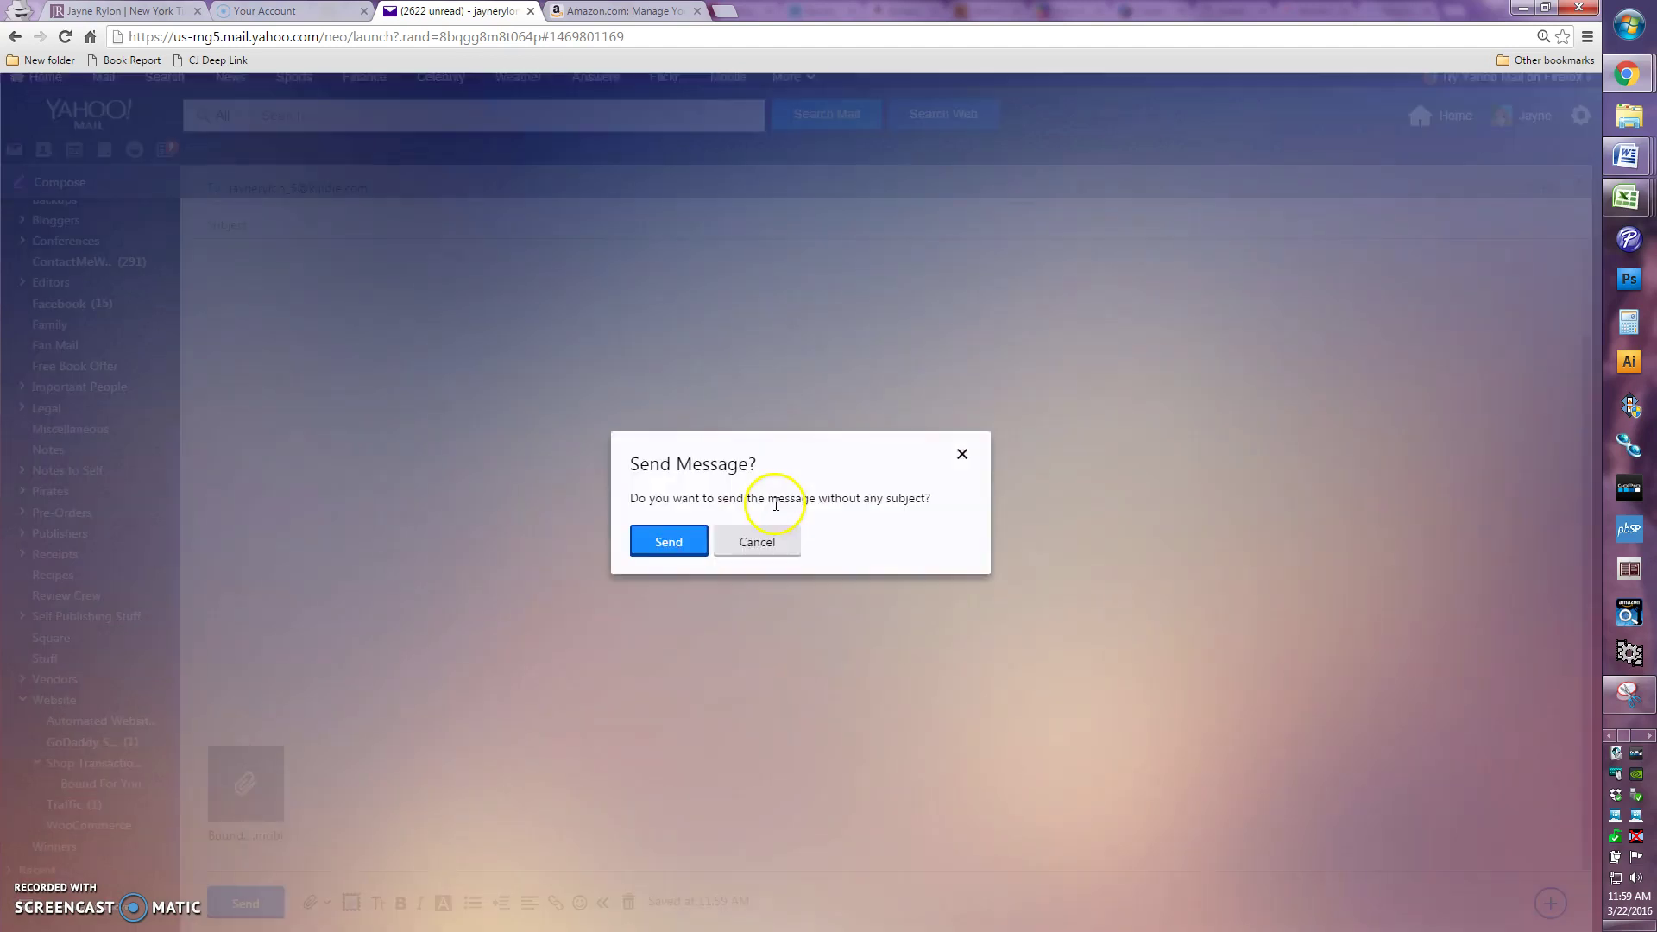
click(675, 542)
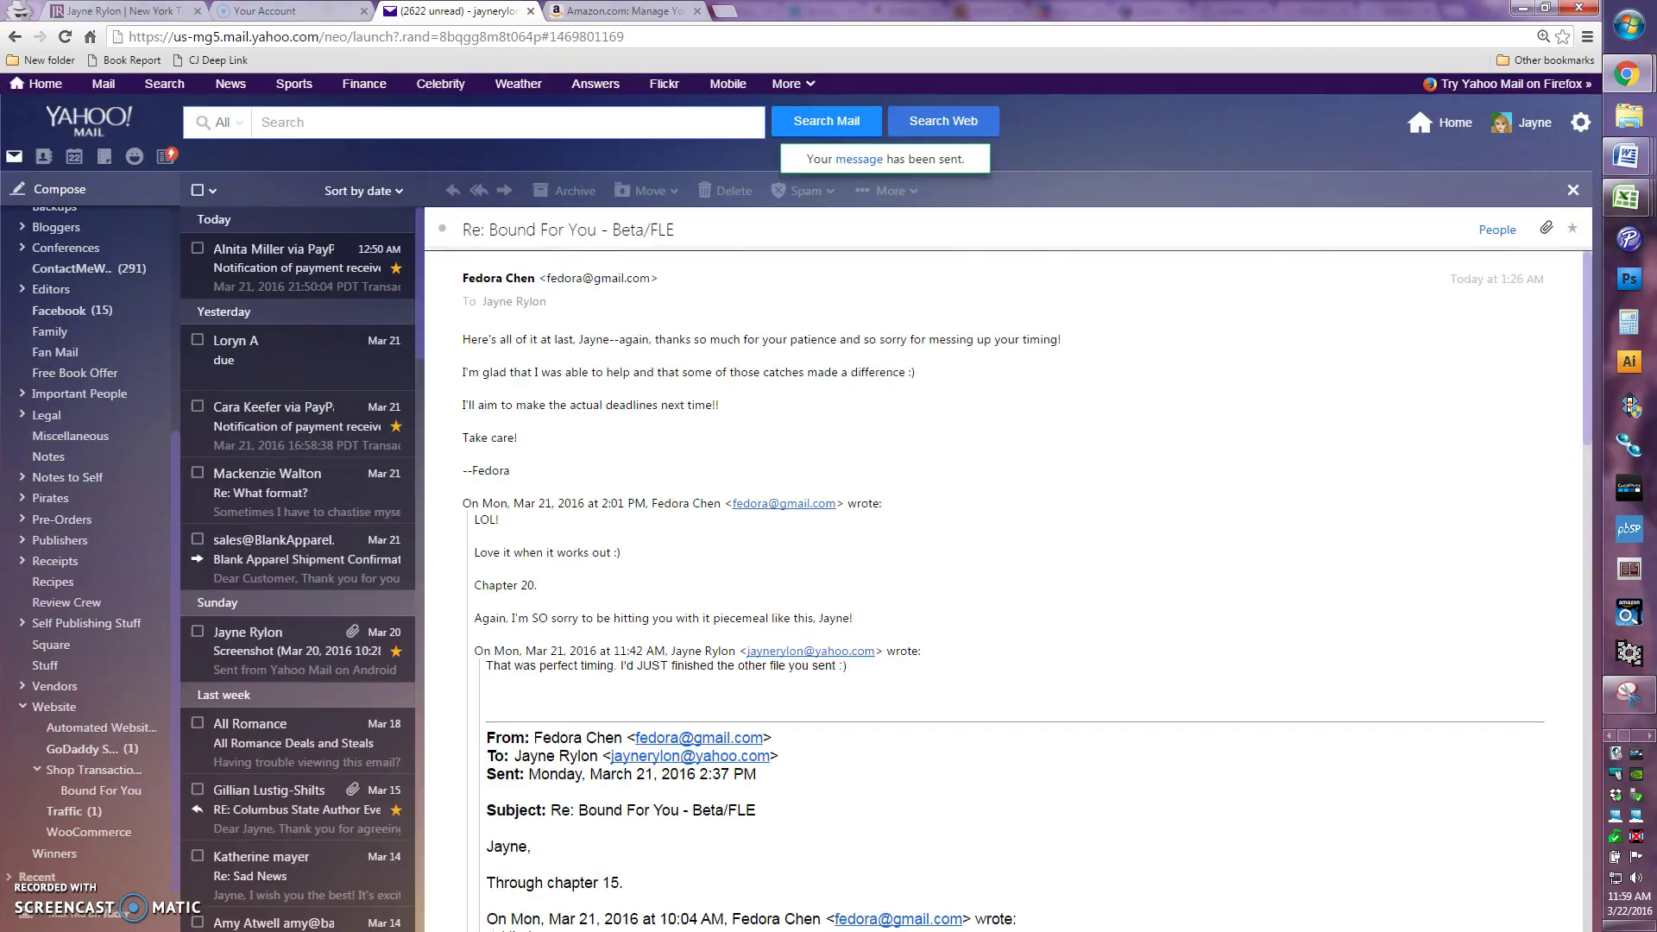
- Switch to the first browser tab with Ctrl+1 to show the author's website homepage
key(ctrl+1)
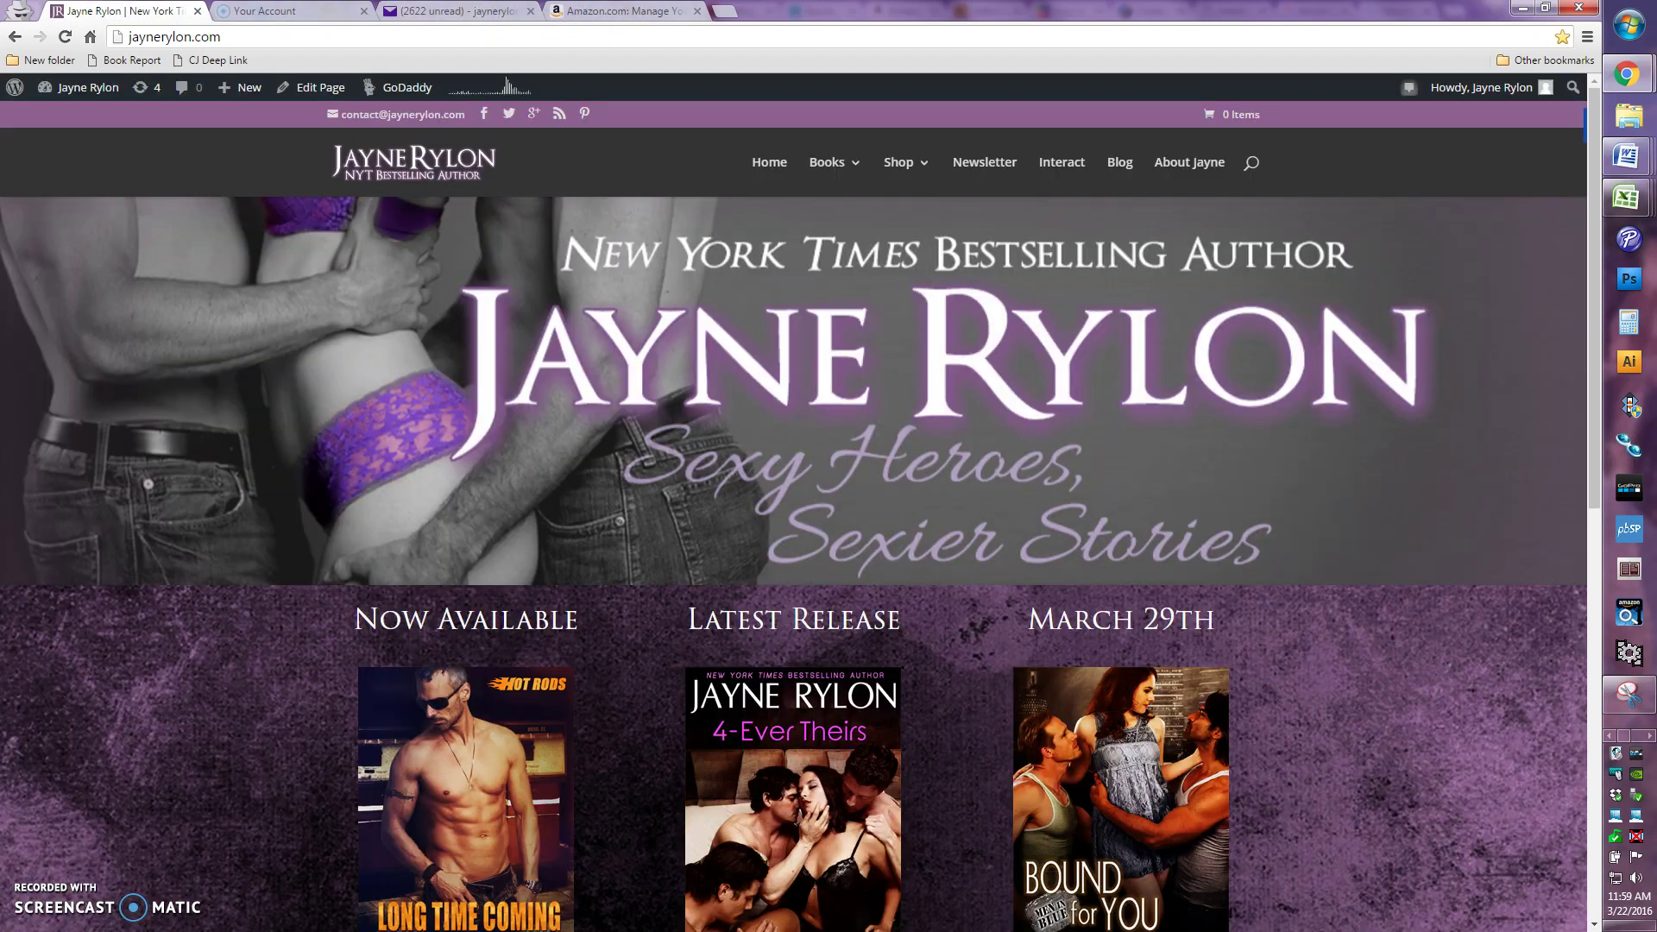
- Return to the Amazon tab and list the owned Kindle books under Your Content
click(592, 10)
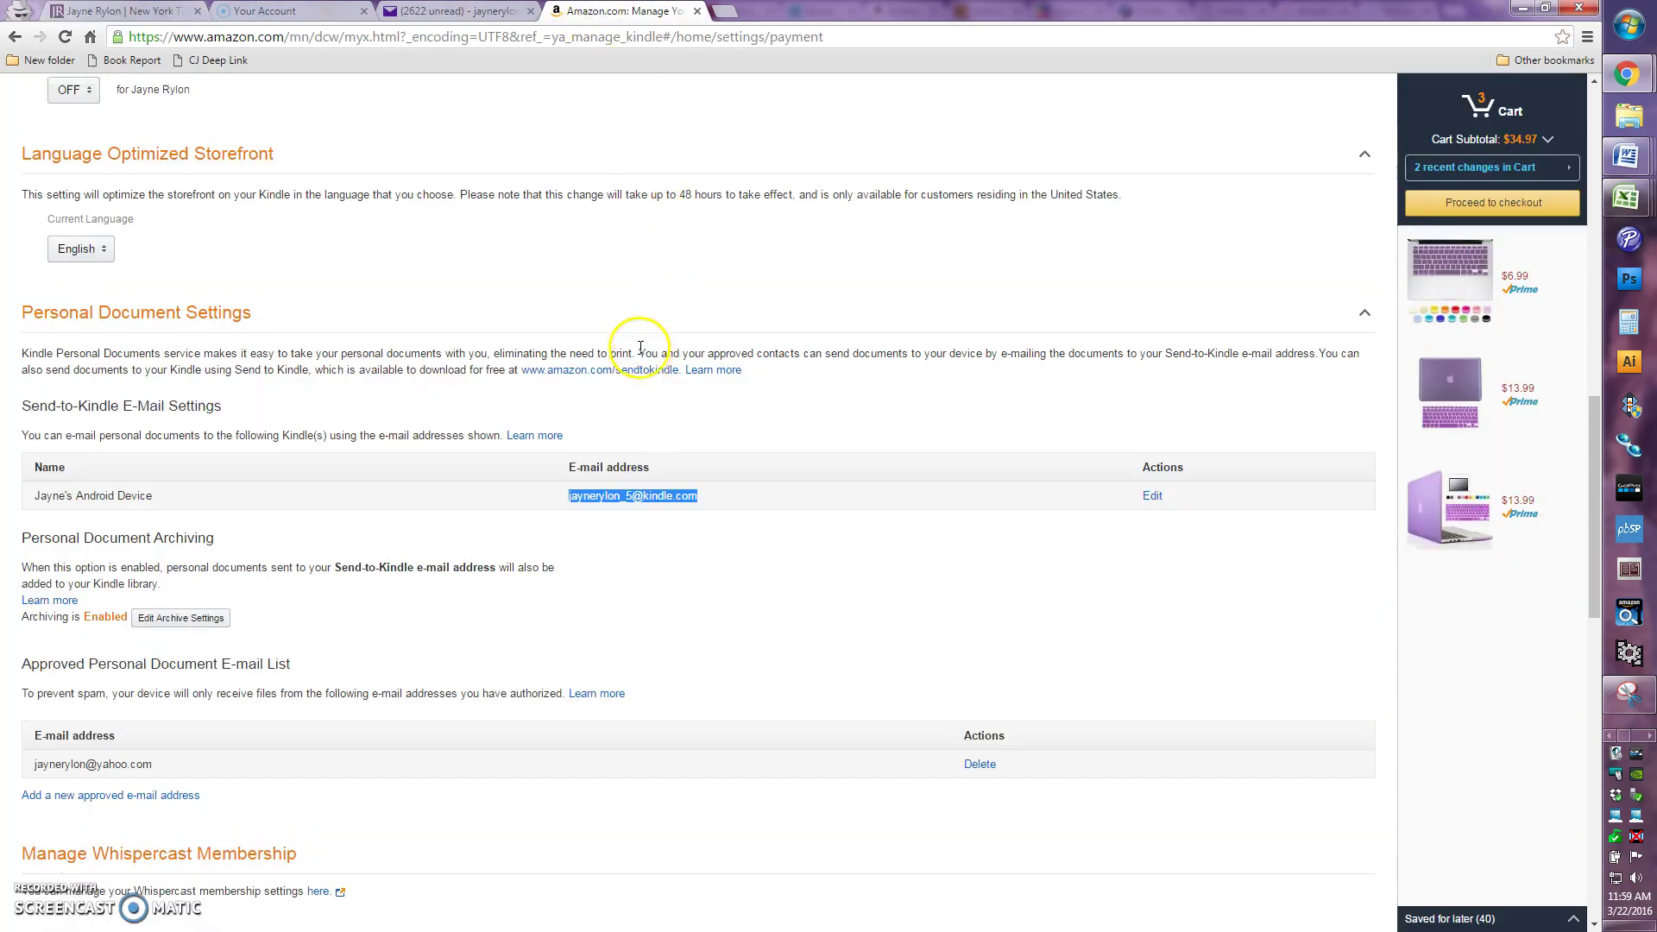
scroll(640, 347, up, 15)
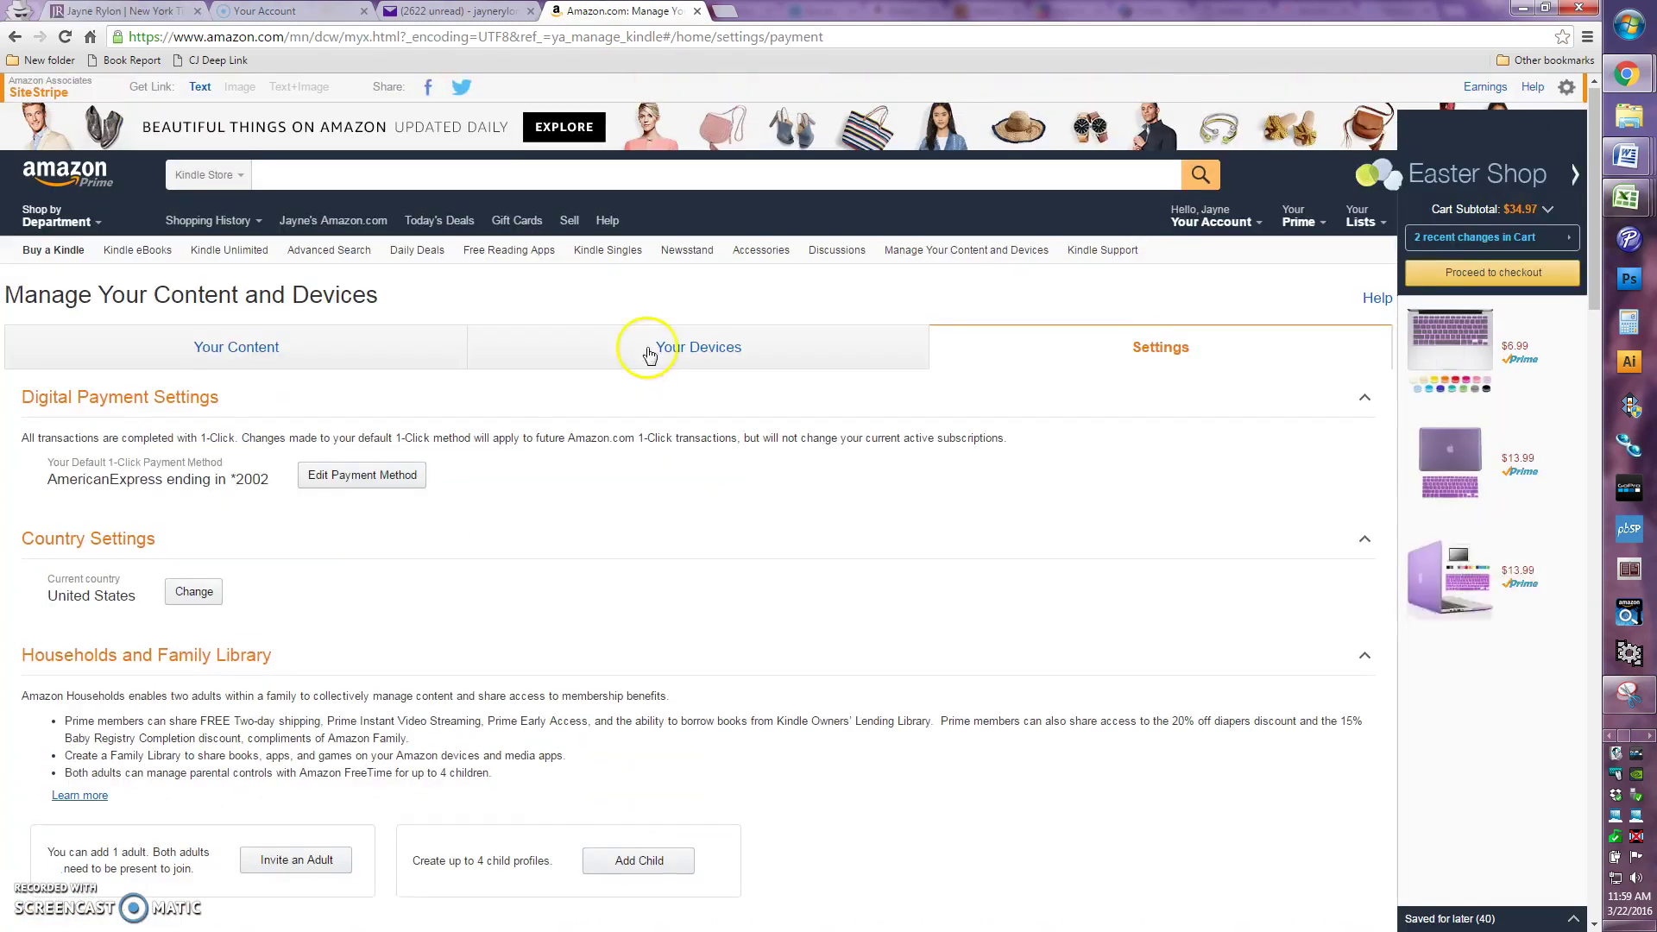
click(277, 346)
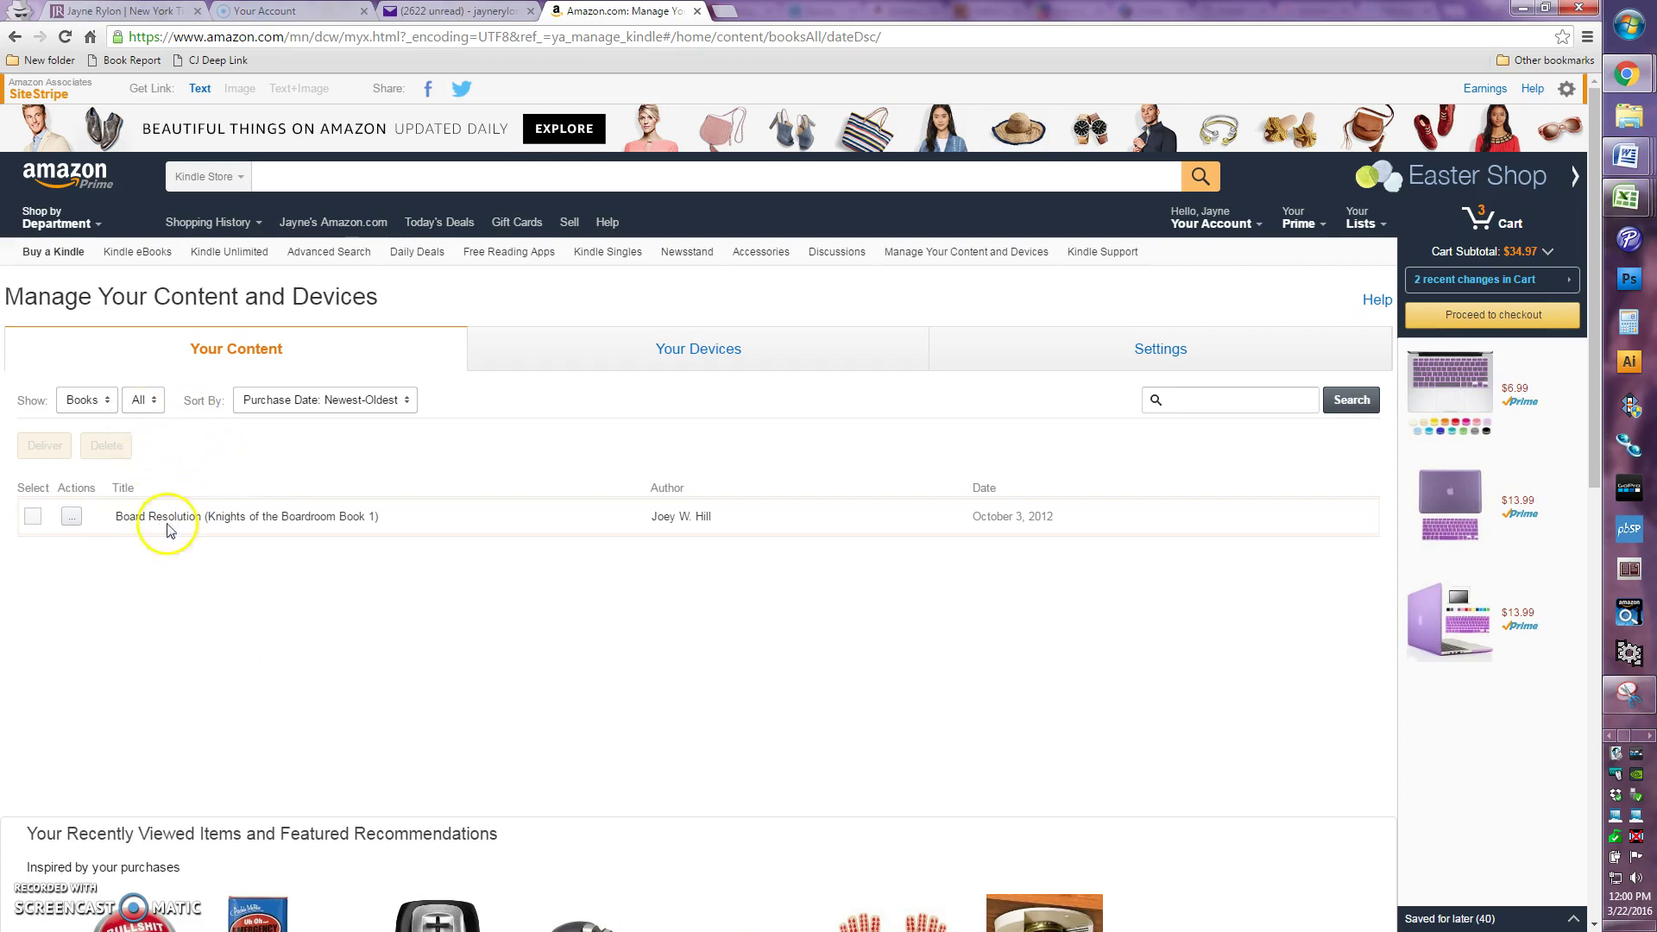
- Show Your Devices with the Android device and Kindle for Mac, Android details open
click(728, 357)
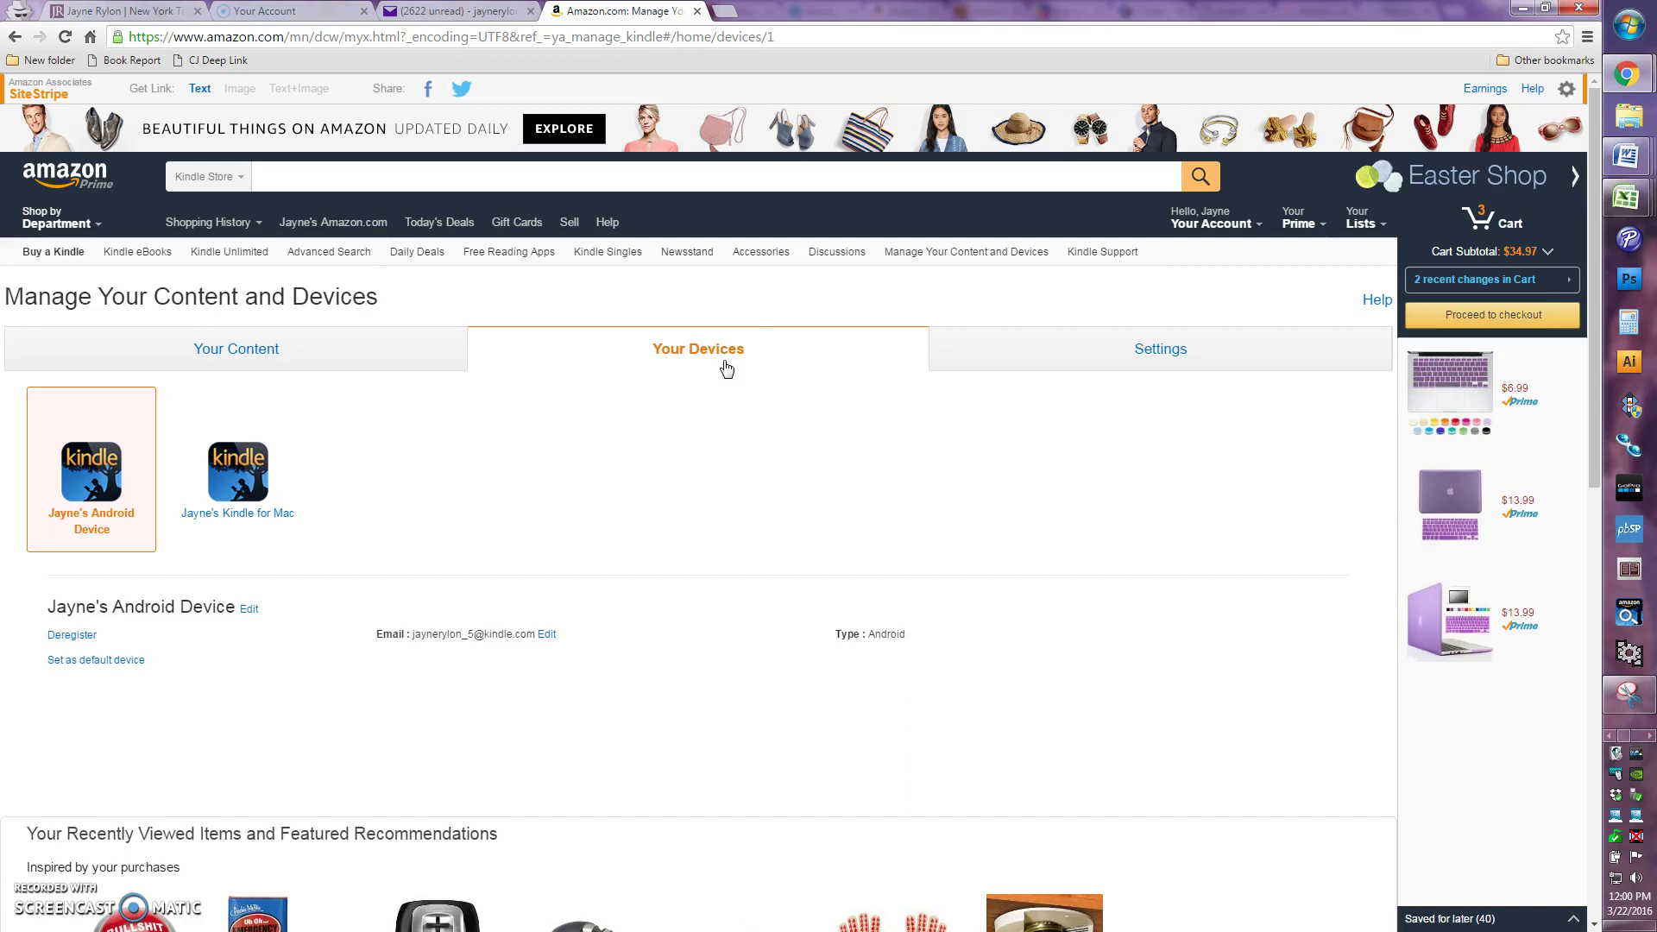
click(725, 355)
click(718, 359)
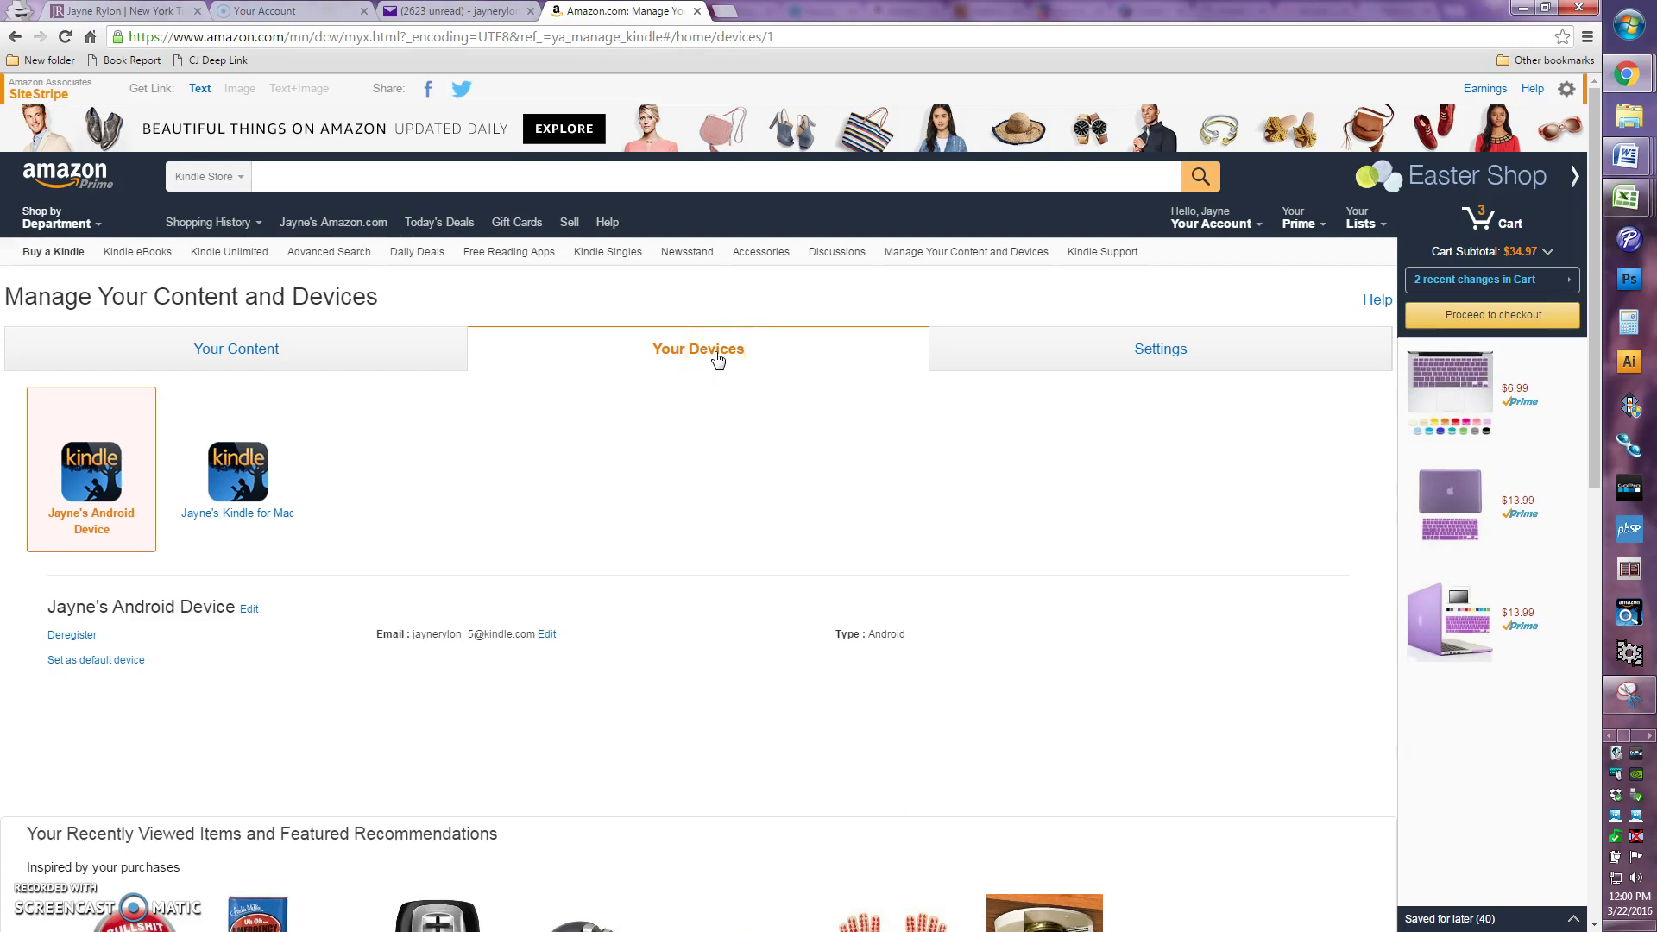